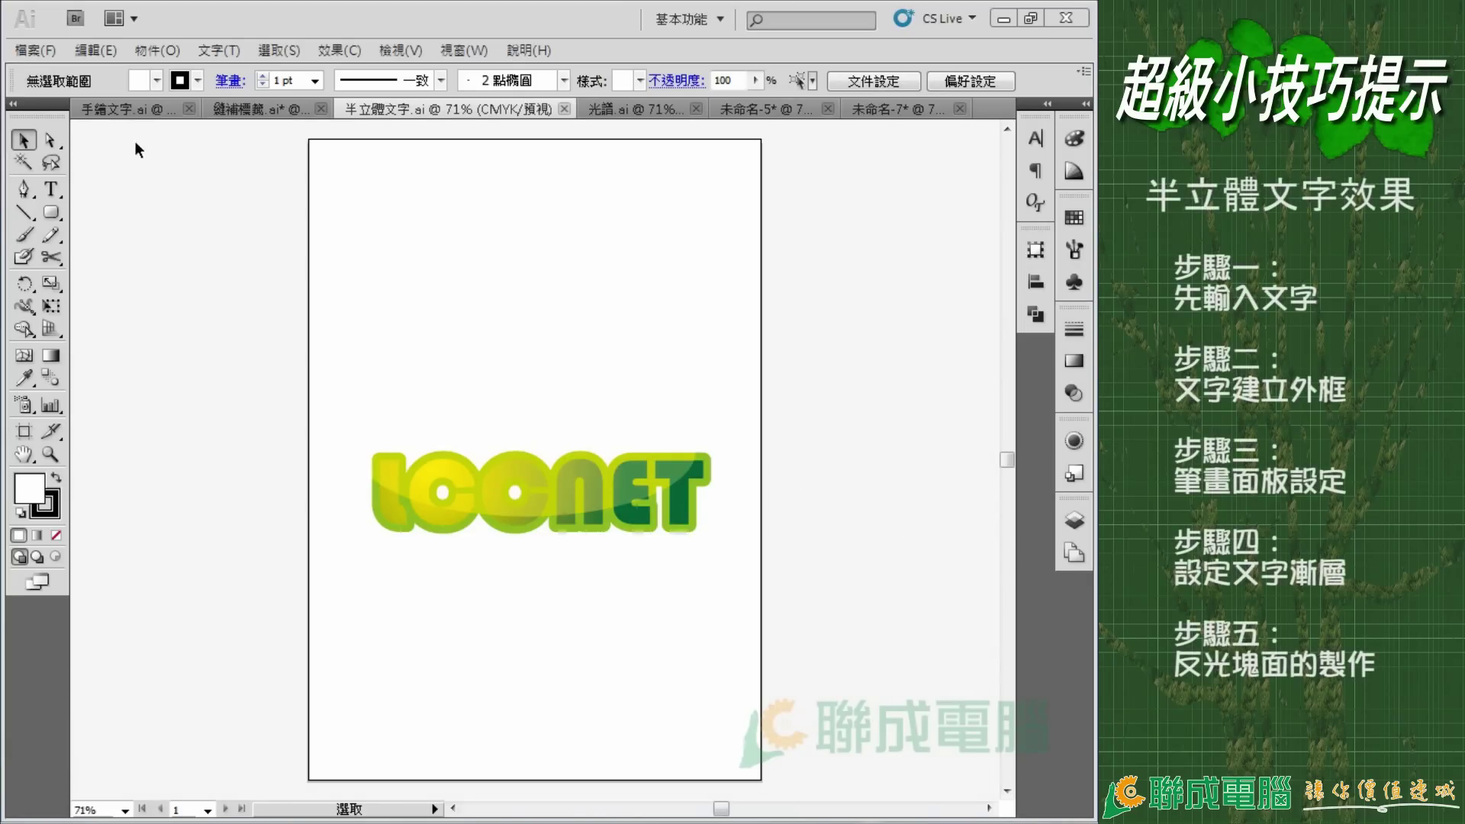
Create a new blank document and type the word LCCNET on the page
click(48, 48)
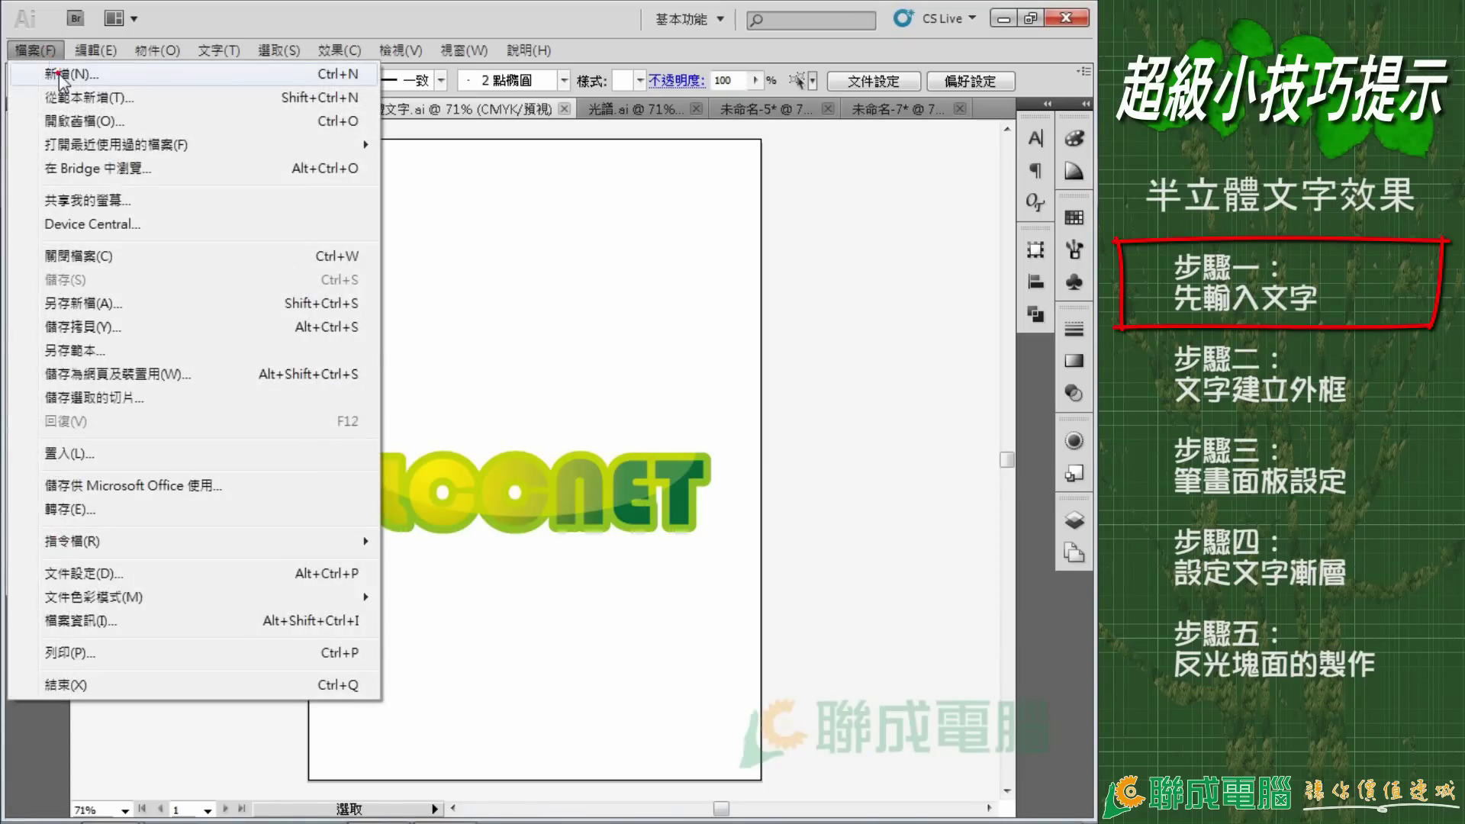
click(61, 74)
click(799, 195)
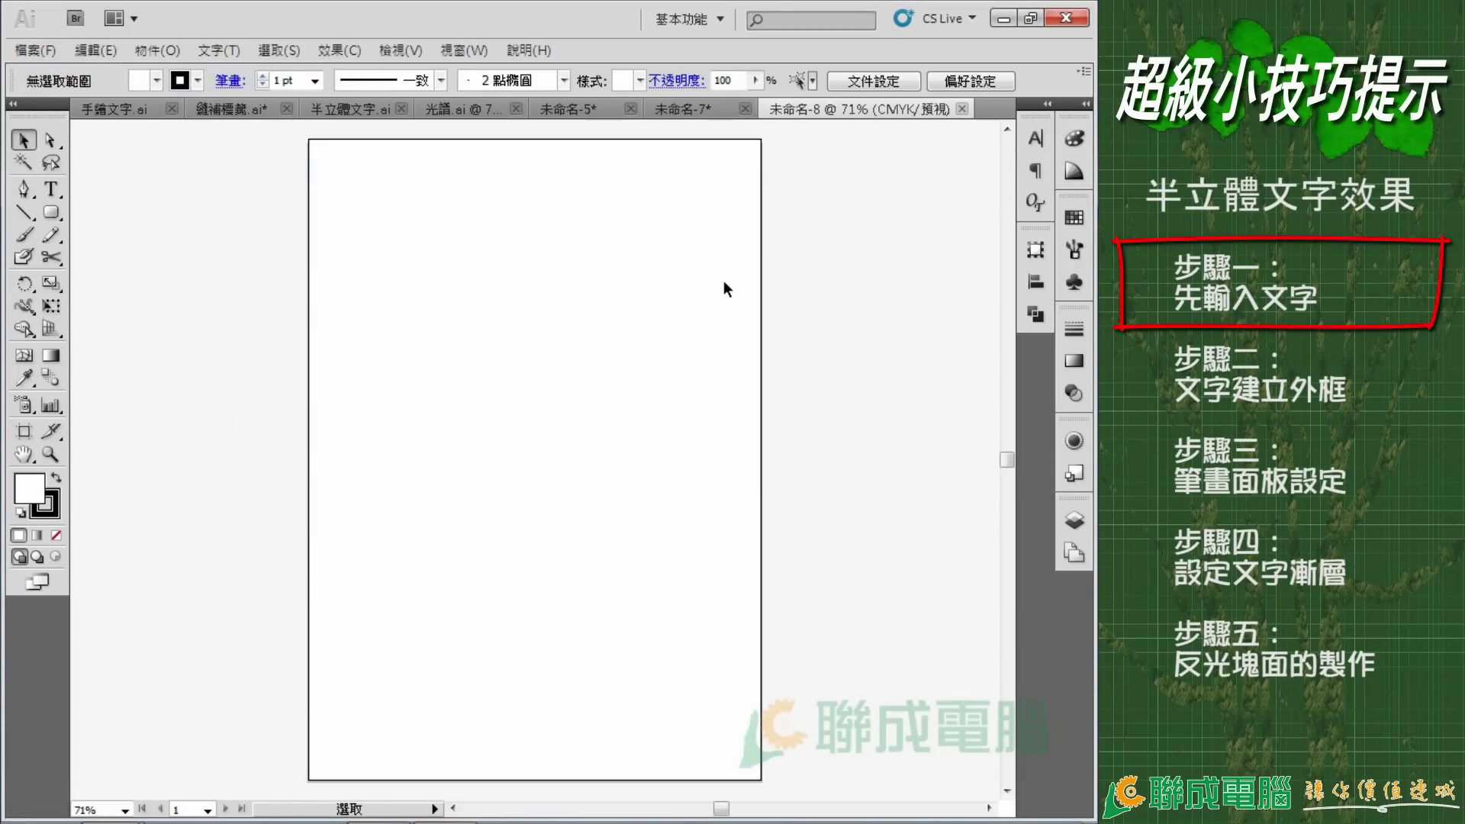
click(51, 189)
click(374, 390)
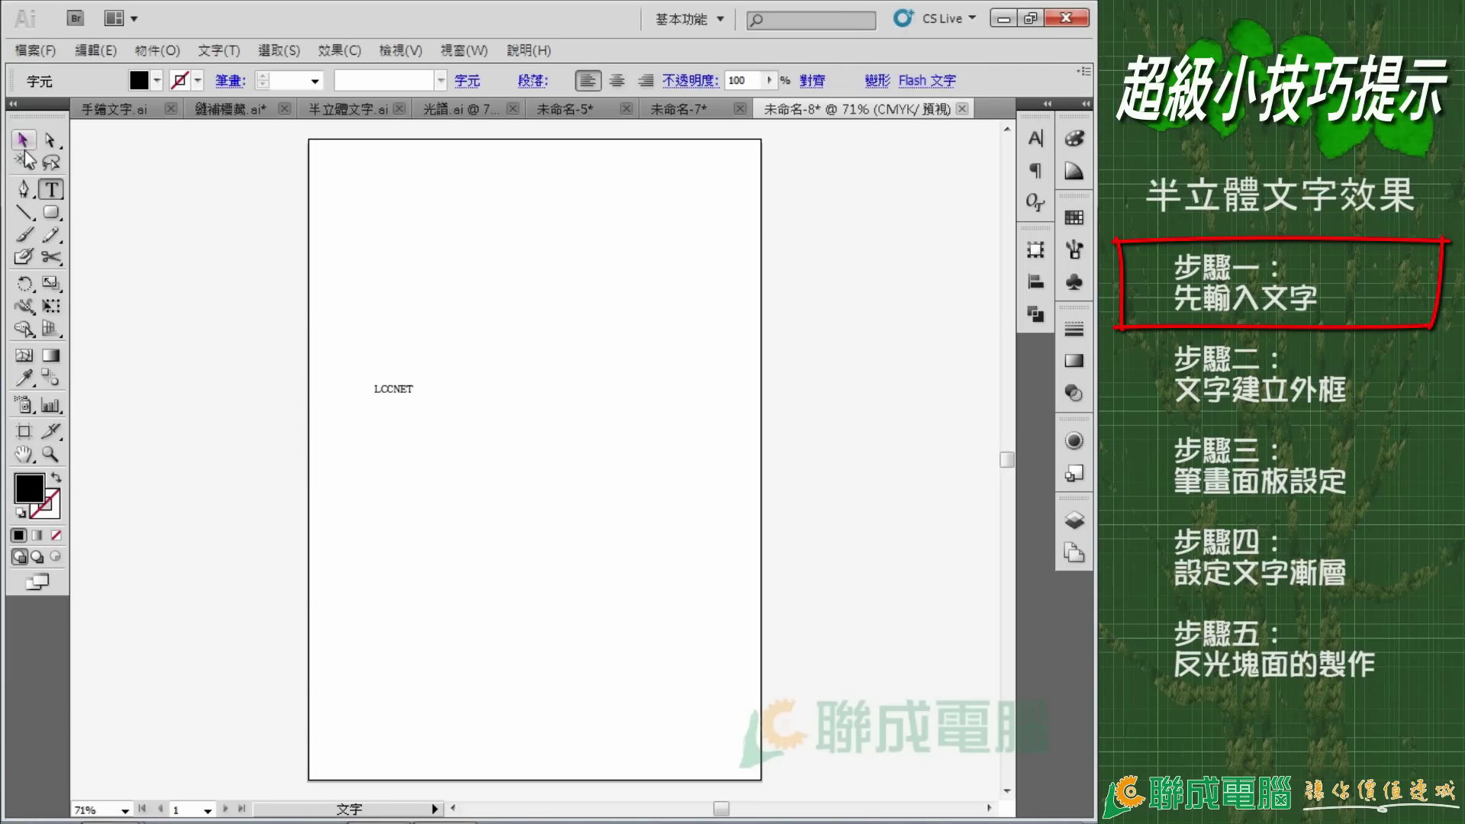
Set LCCNET to Bauhaus 93 at 72 pt, then enlarge it to about 110 pt near the top
click(23, 140)
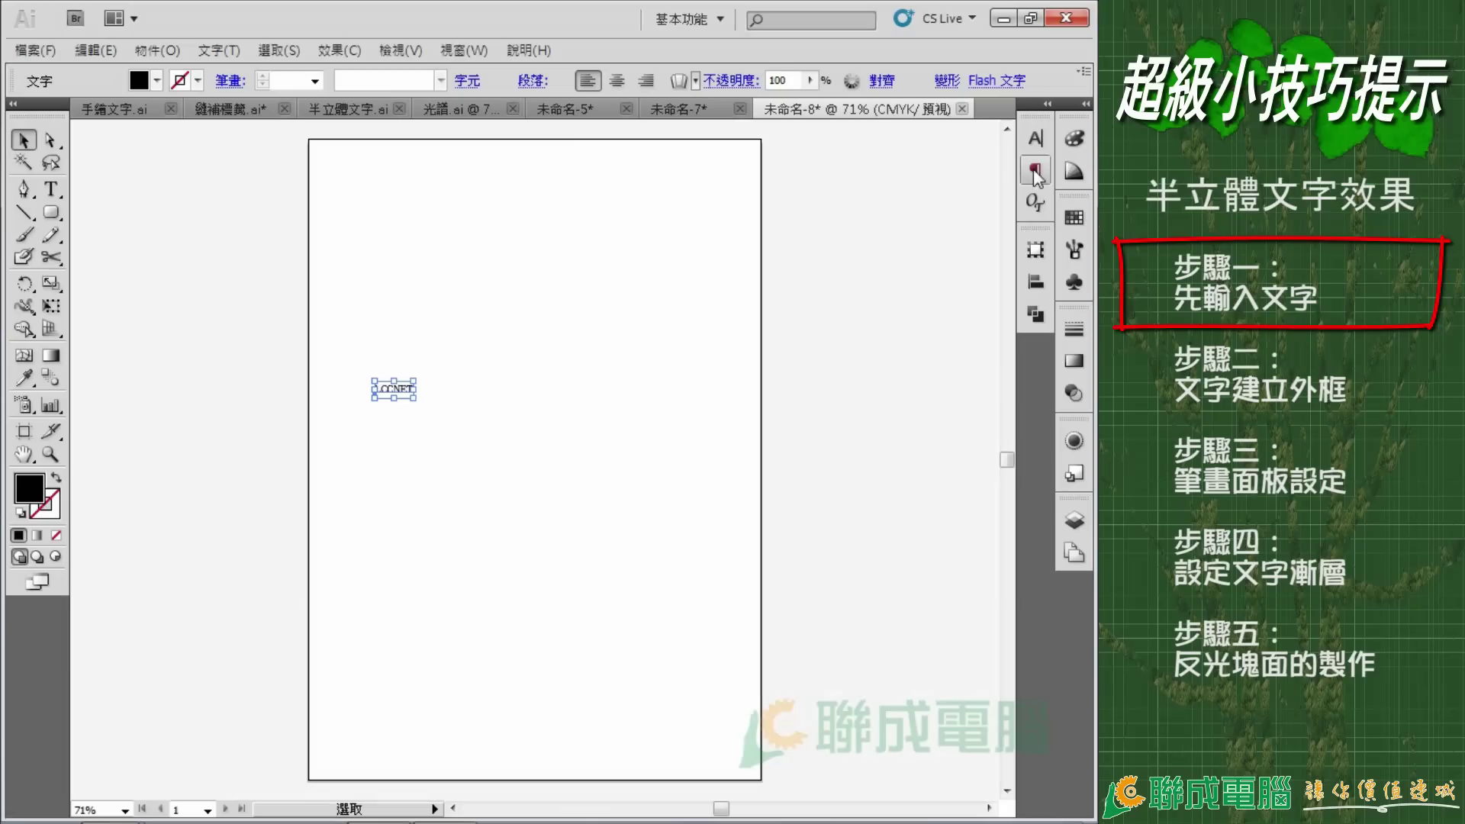
click(1035, 139)
click(997, 161)
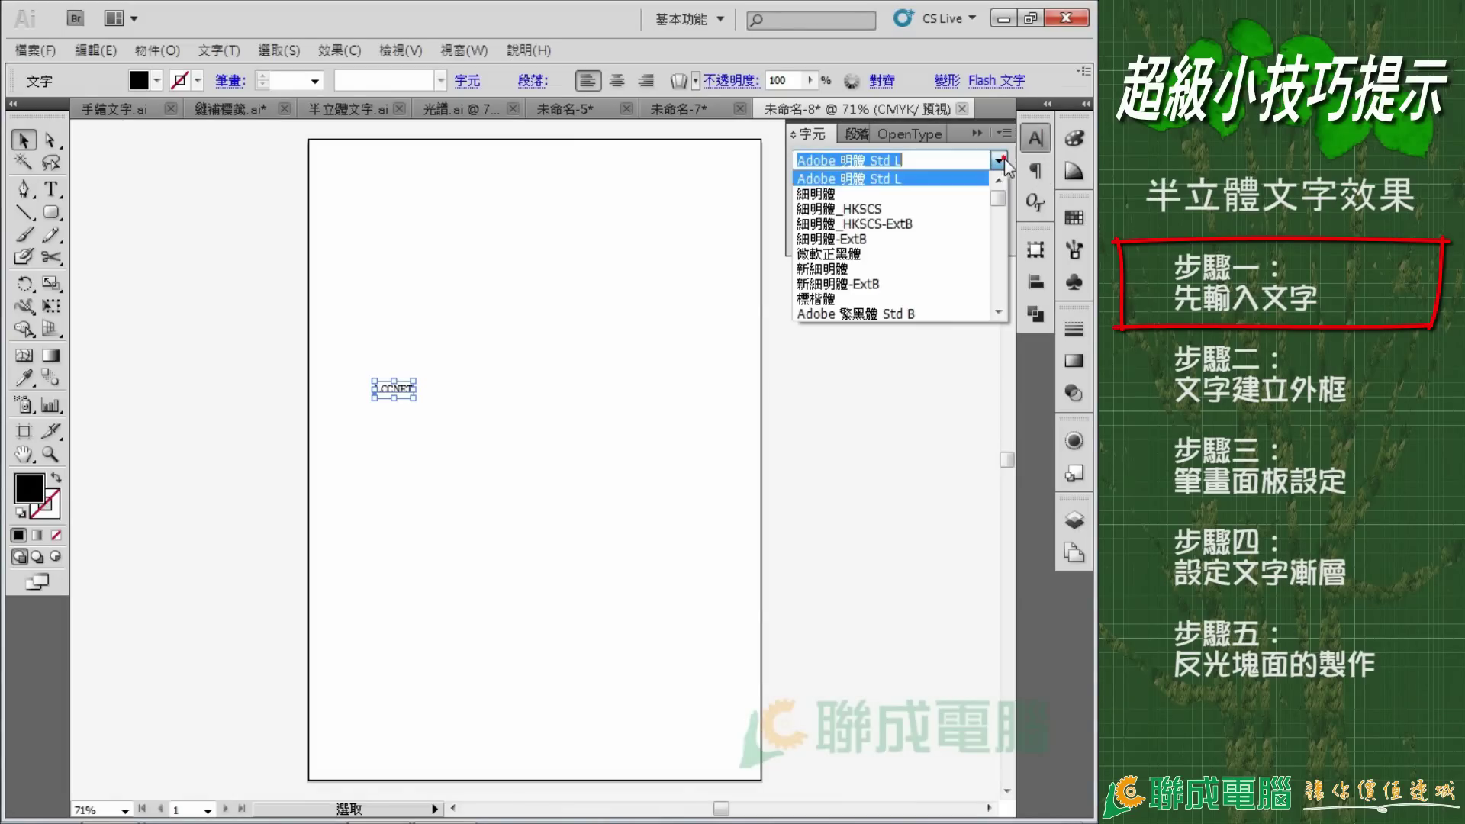
scroll(952, 229, down, 3)
scroll(951, 237, down, 3)
scroll(951, 243, down, 3)
scroll(950, 248, down, 3)
click(900, 287)
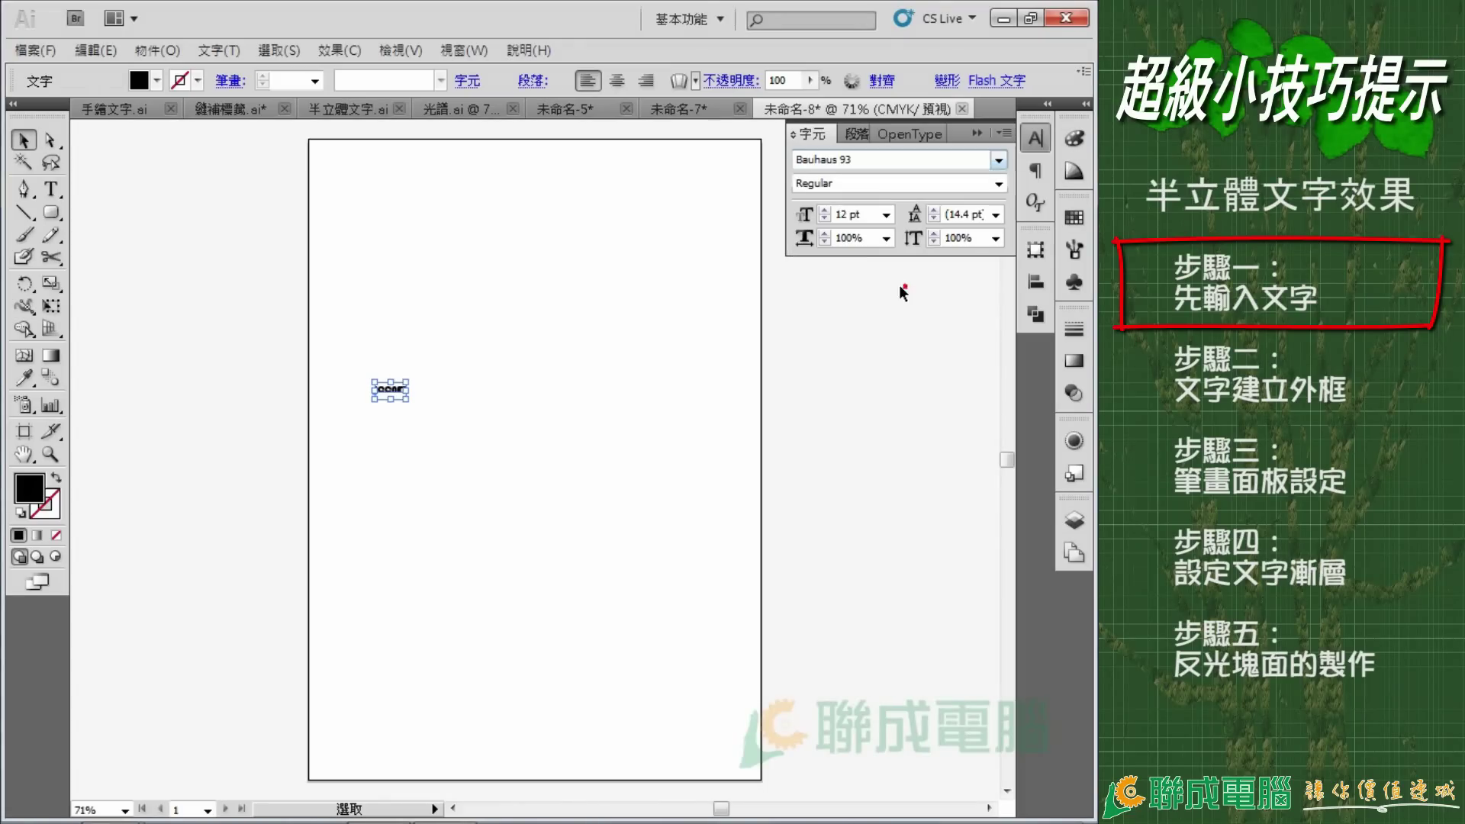
click(885, 215)
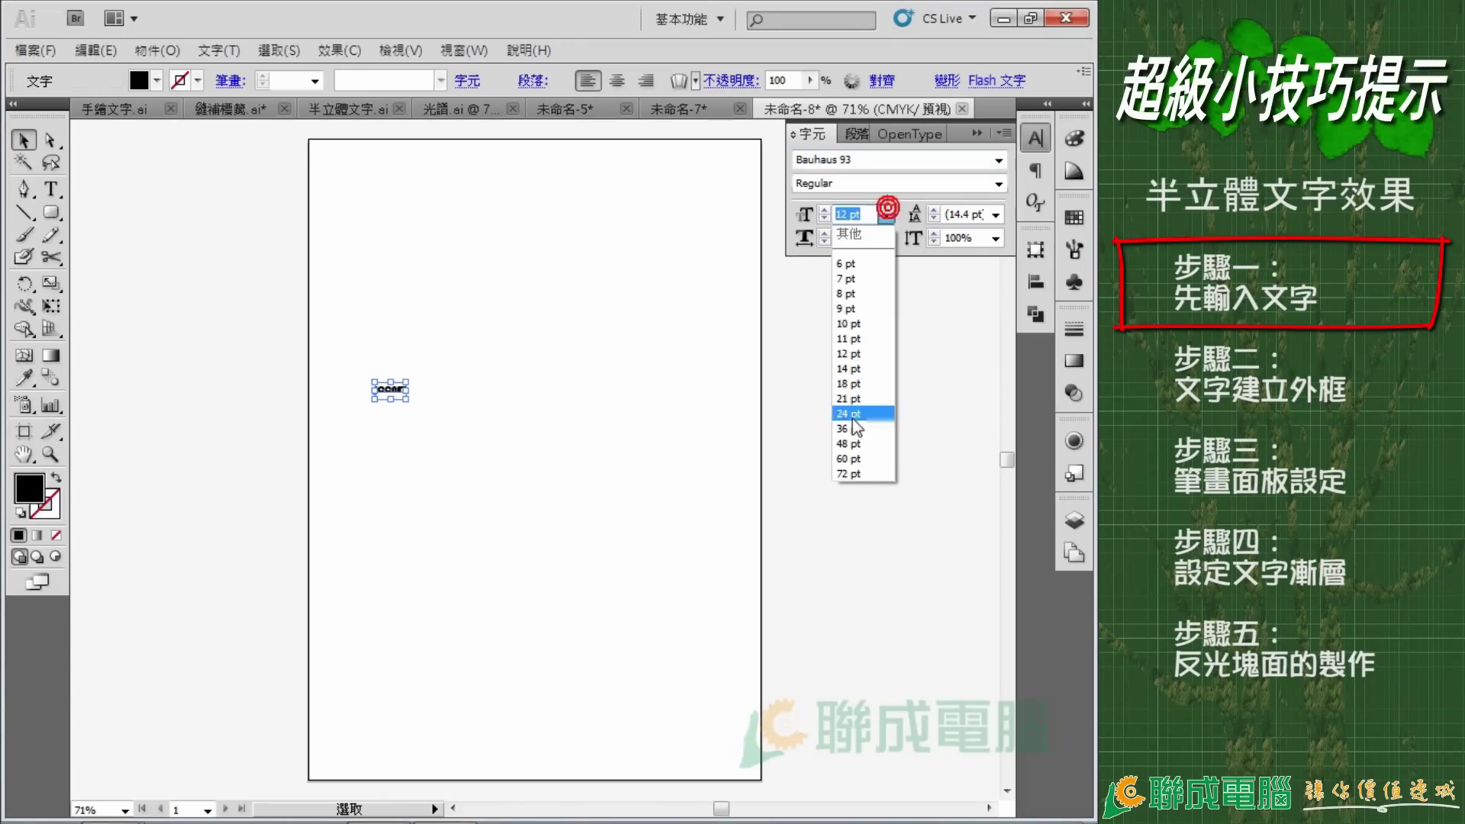
click(858, 463)
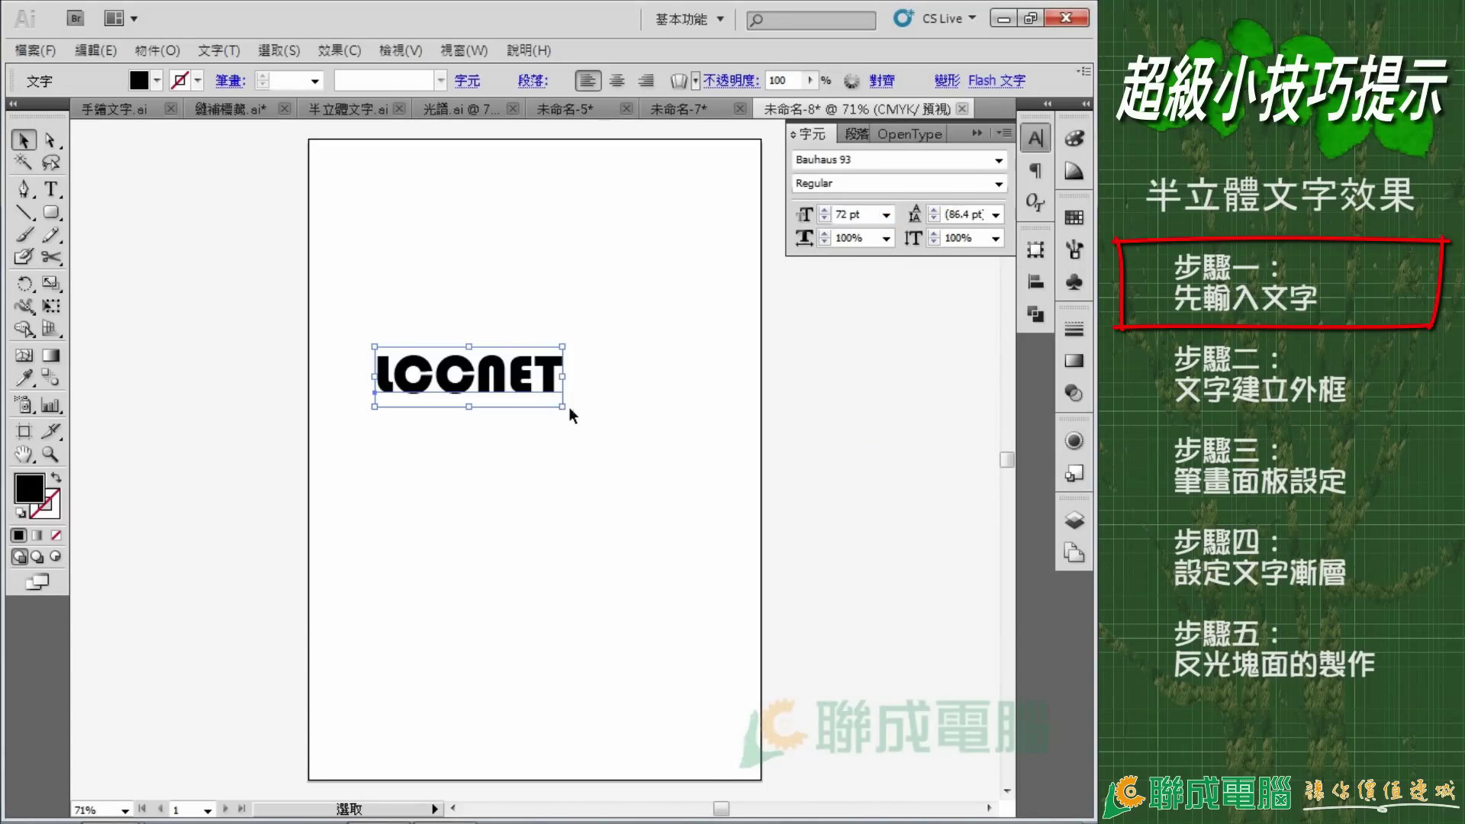
mouse_move(563, 405)
mouse_down()
mouse_move(648, 434)
mouse_move(597, 345)
mouse_move(676, 372)
mouse_up()
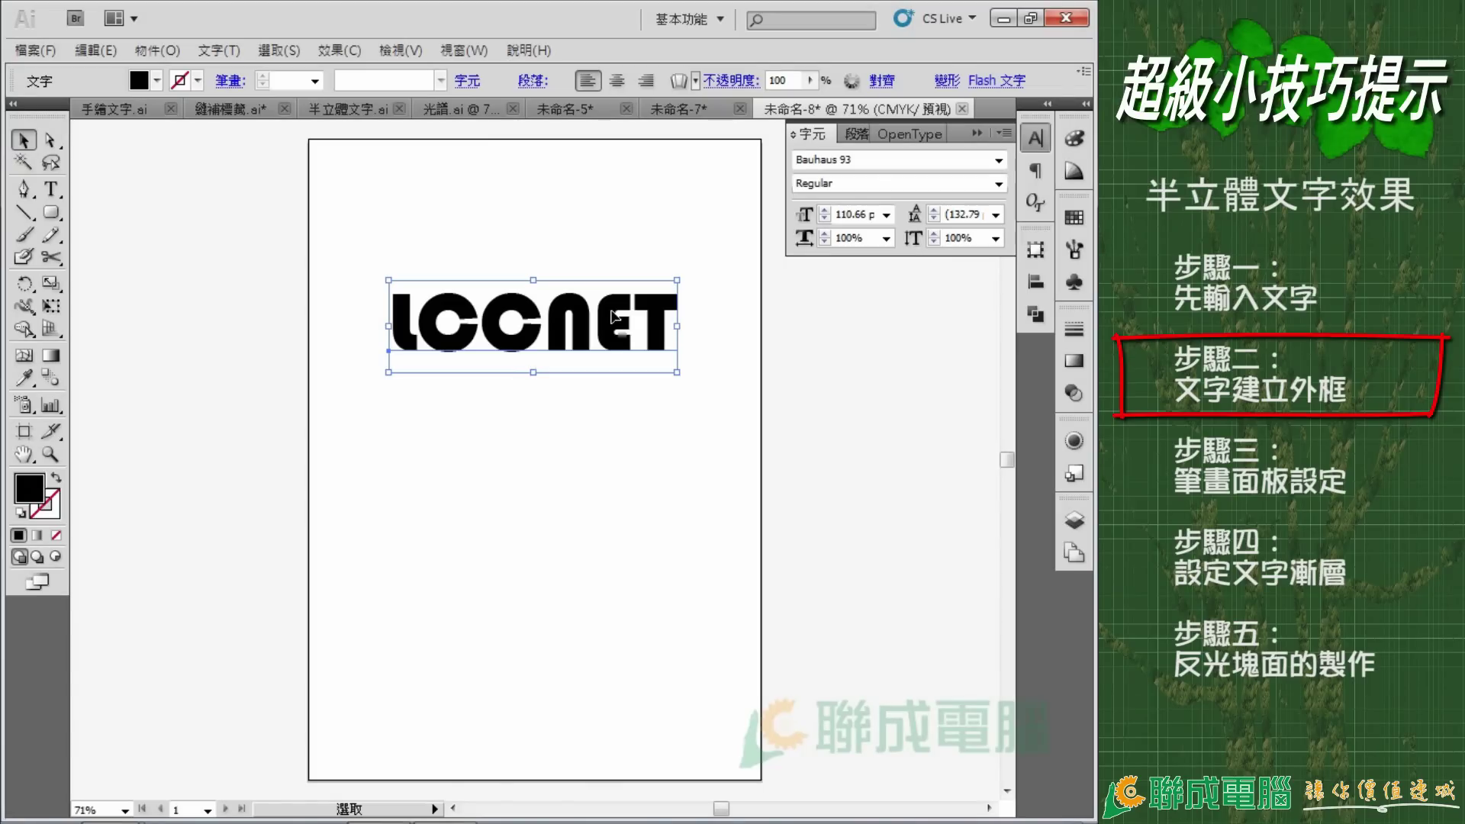
Convert the LCCNET text to outlines and give the letters a yellow-green stroke
click(215, 51)
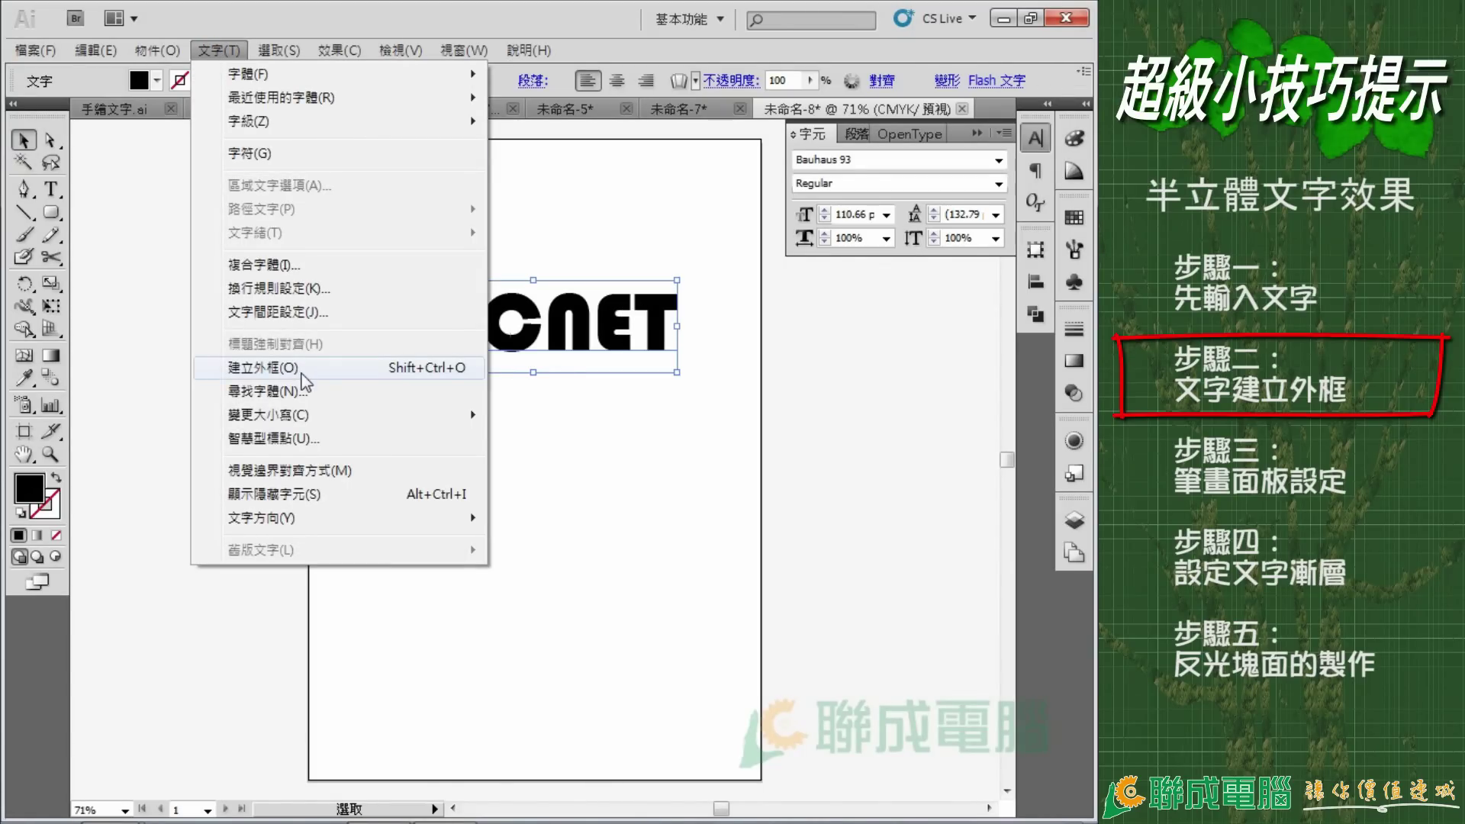
click(264, 368)
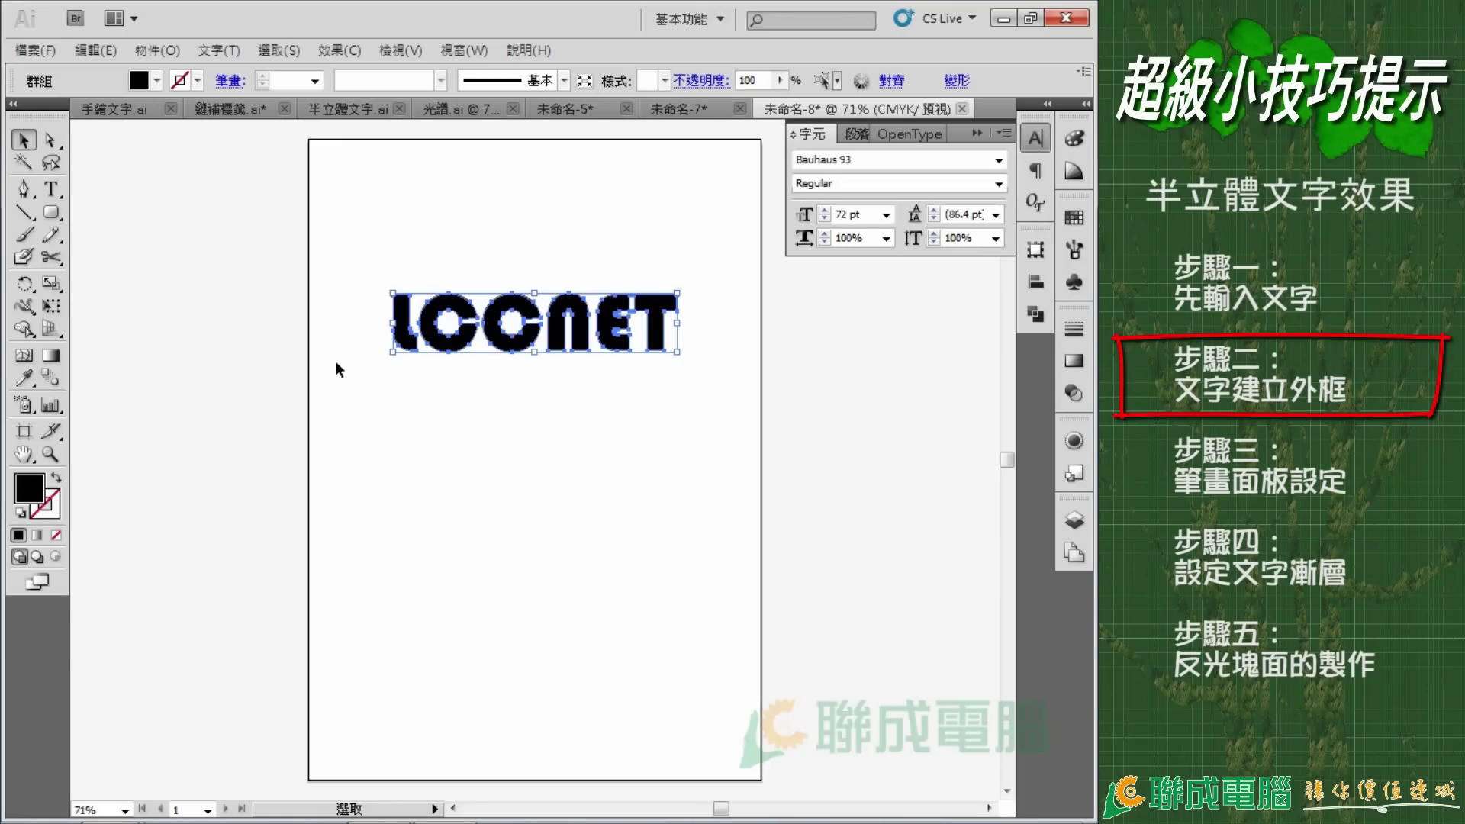
click(198, 80)
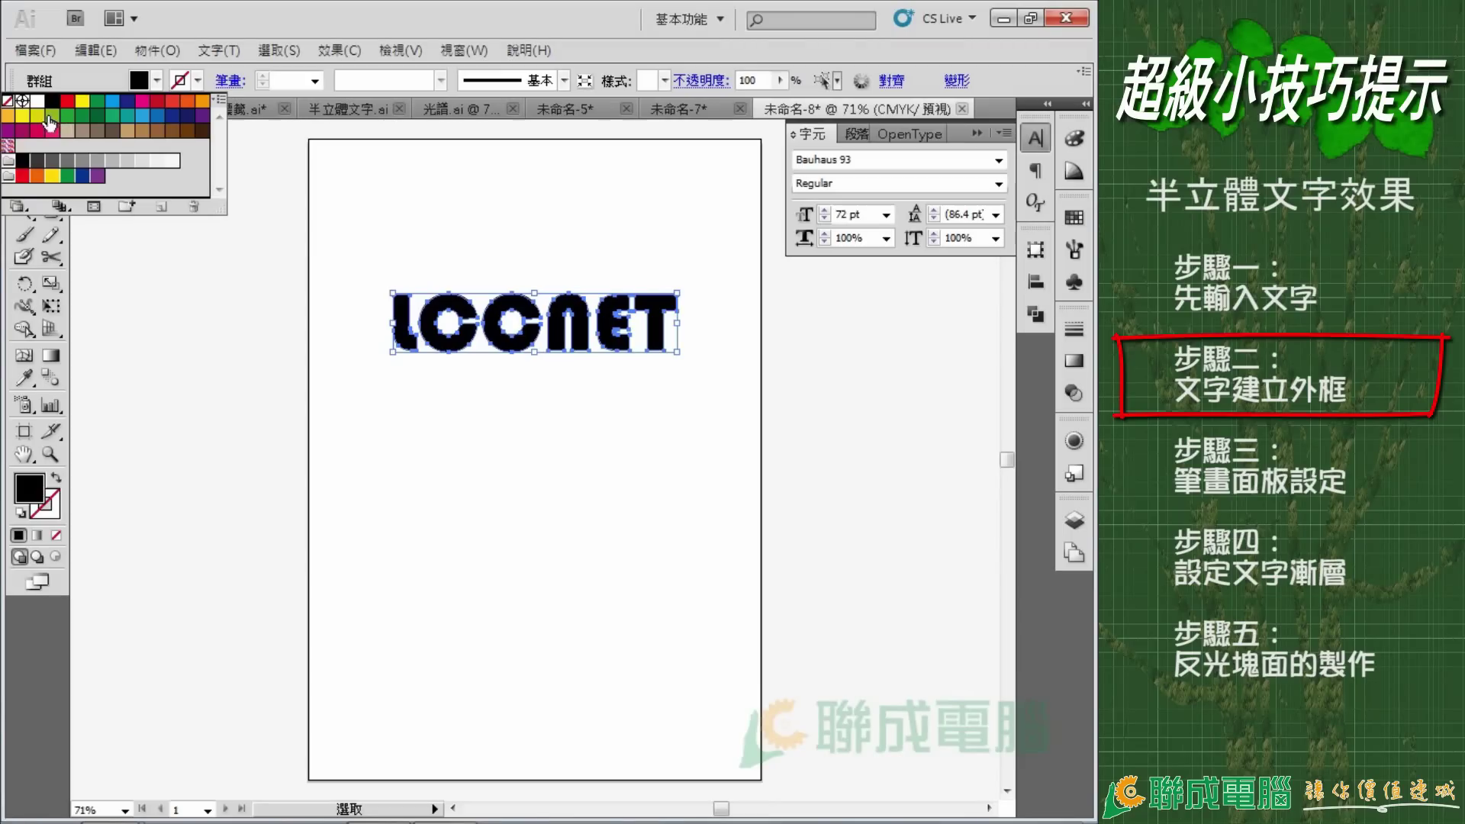
click(51, 116)
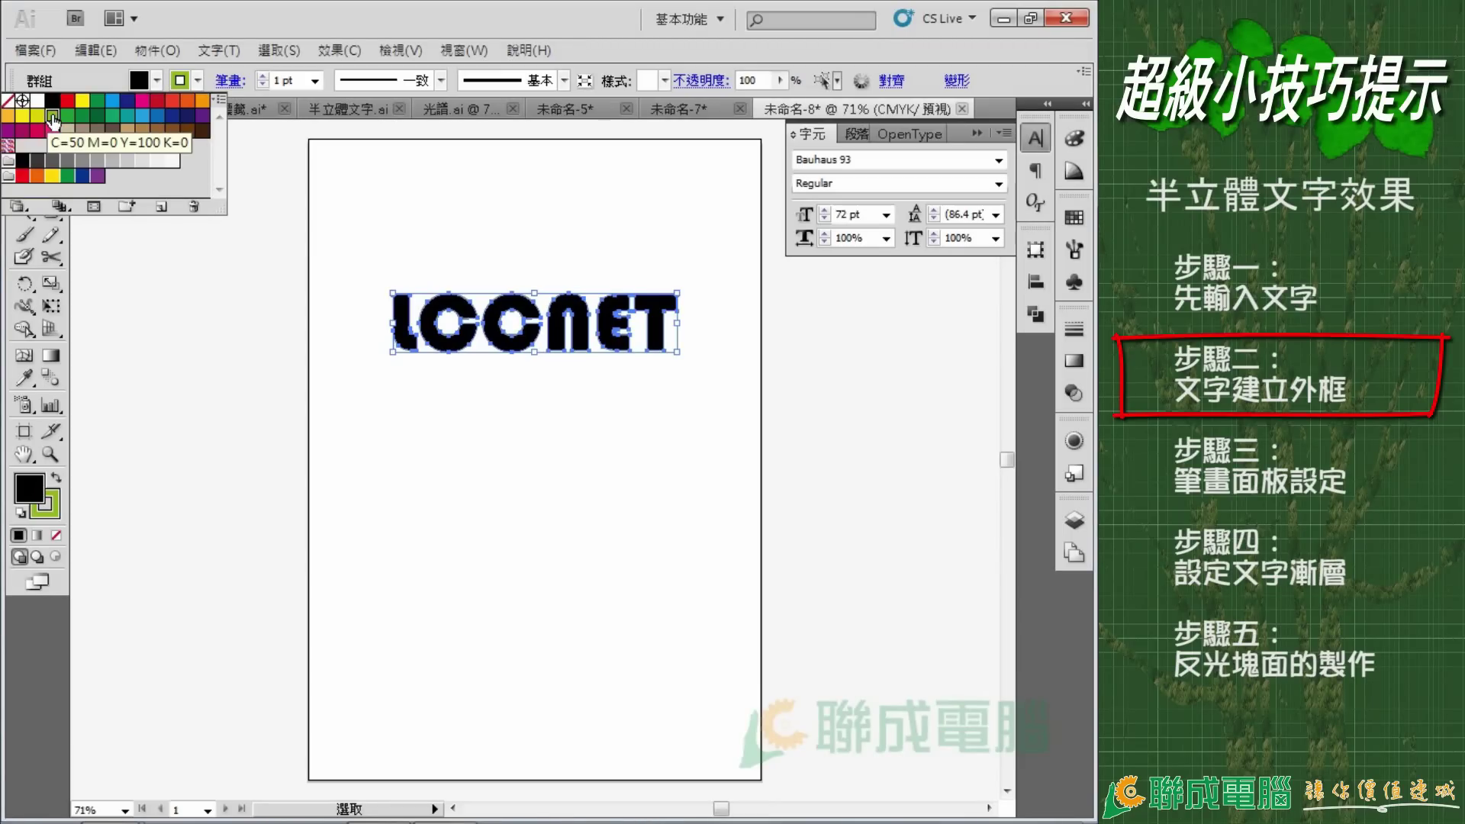
click(313, 82)
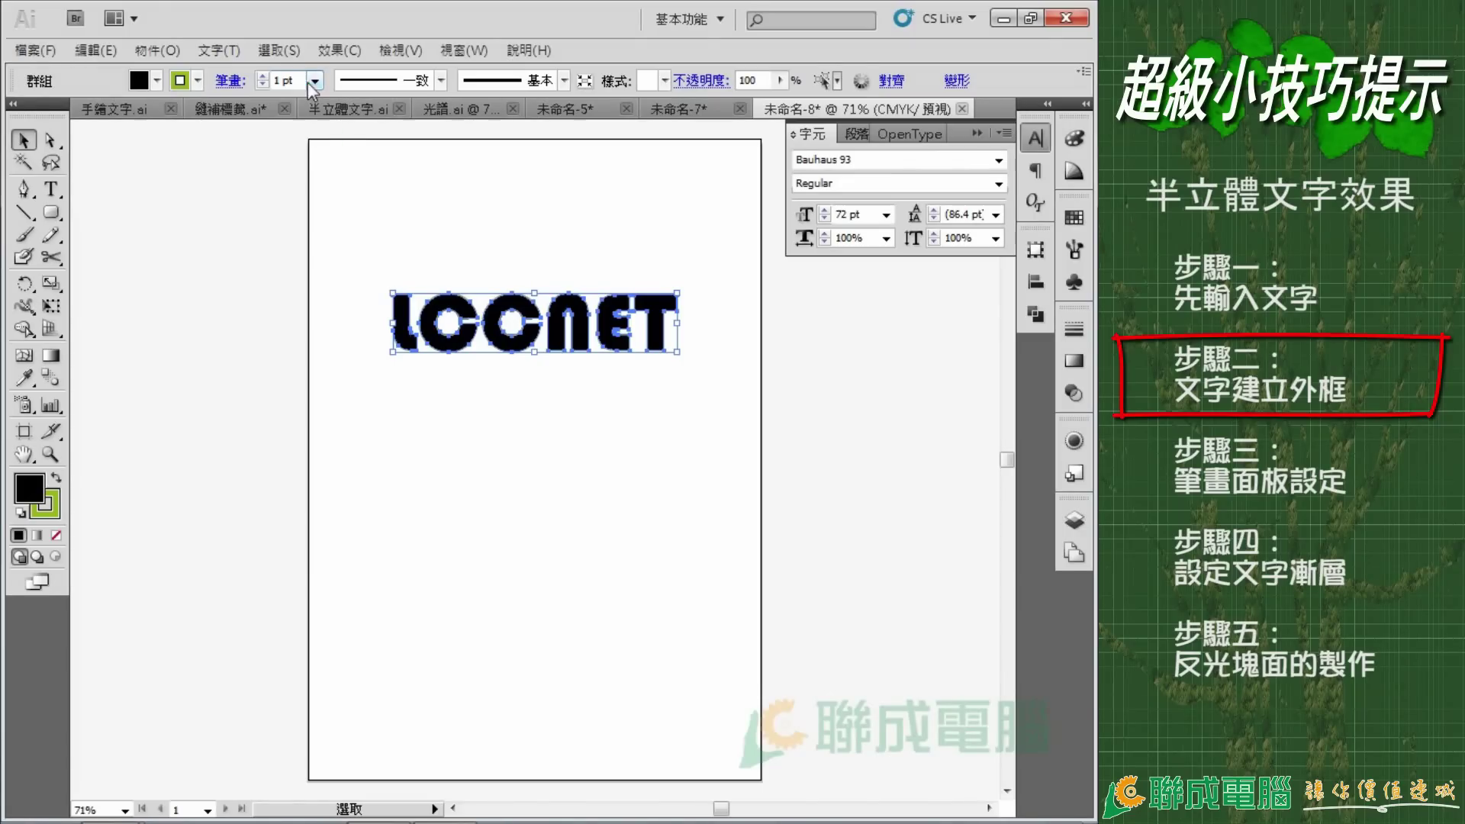
Set the stroke weight to 10 pt after trying 20 pt, then deselect to preview
click(314, 81)
click(302, 276)
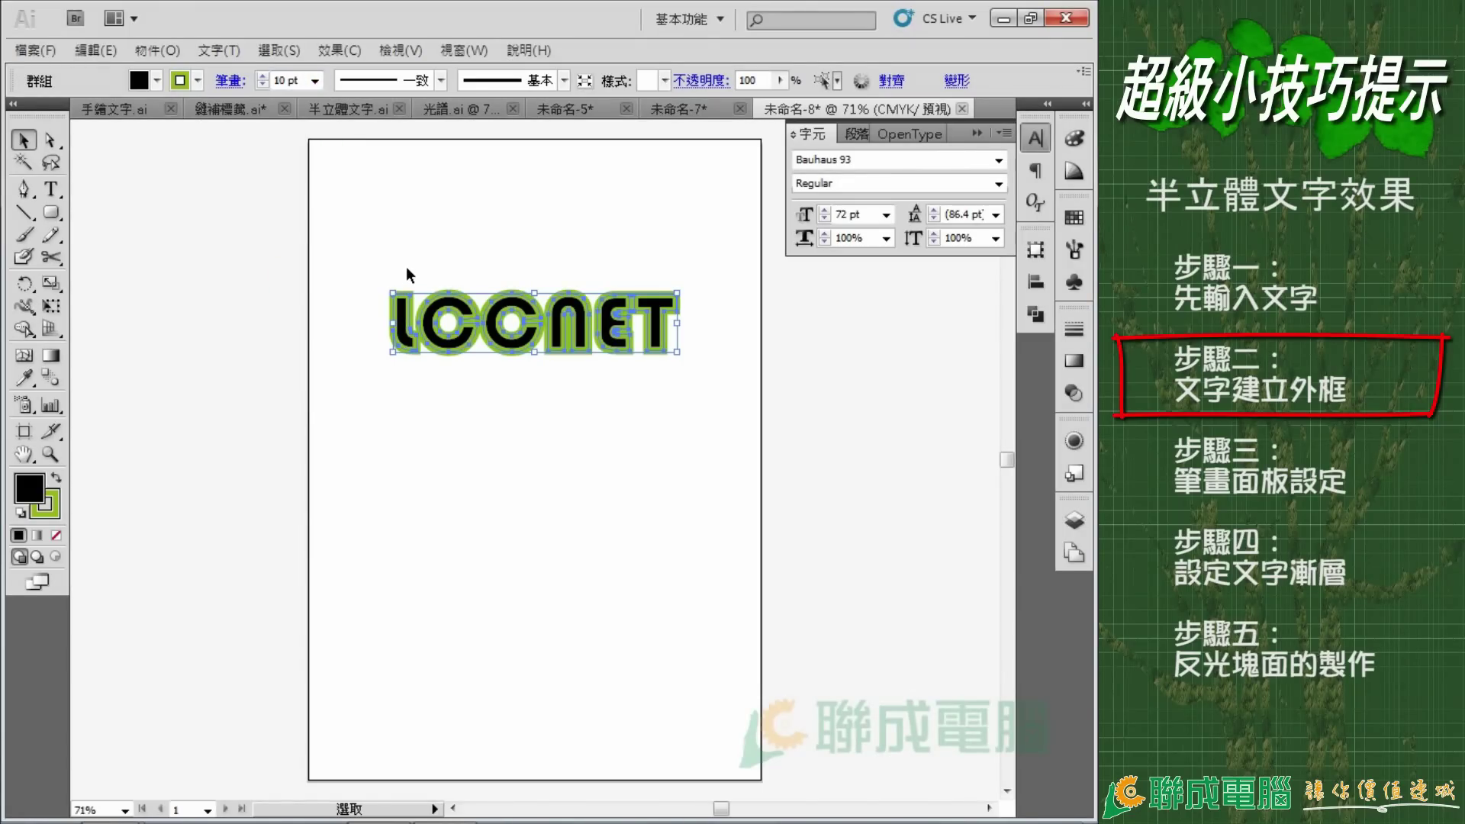
click(314, 81)
click(298, 355)
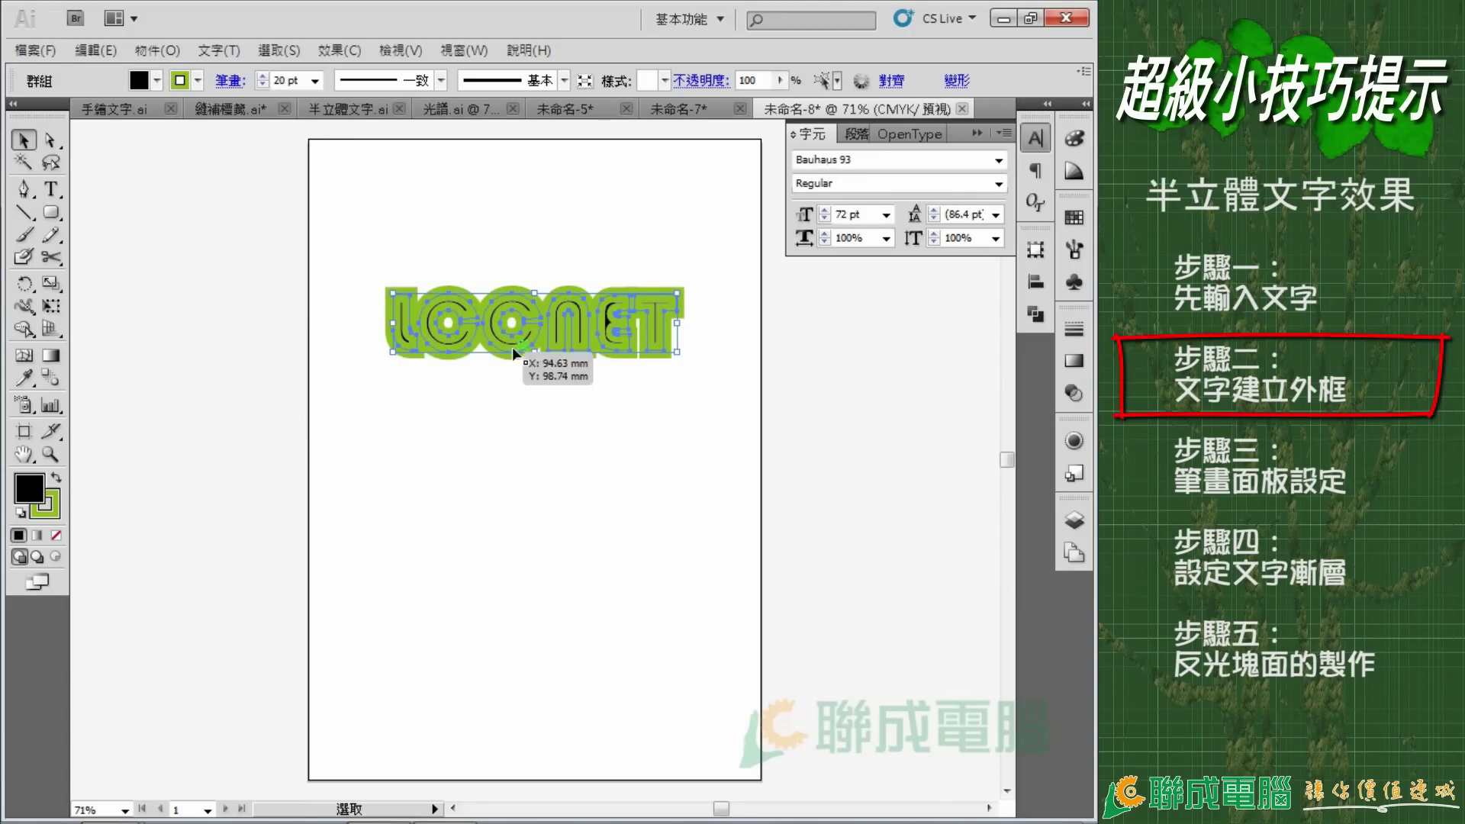
click(314, 80)
click(313, 282)
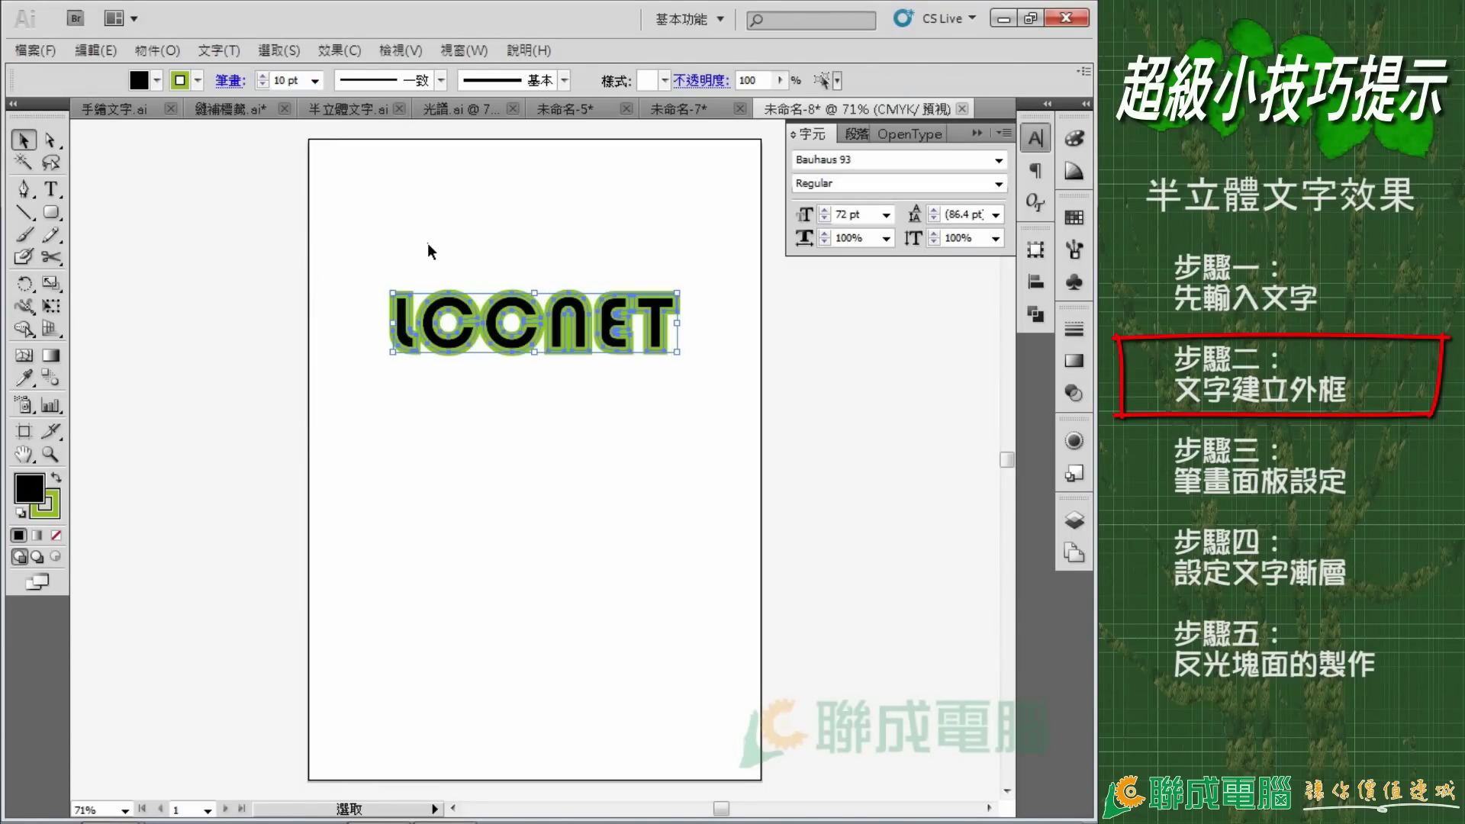
click(405, 203)
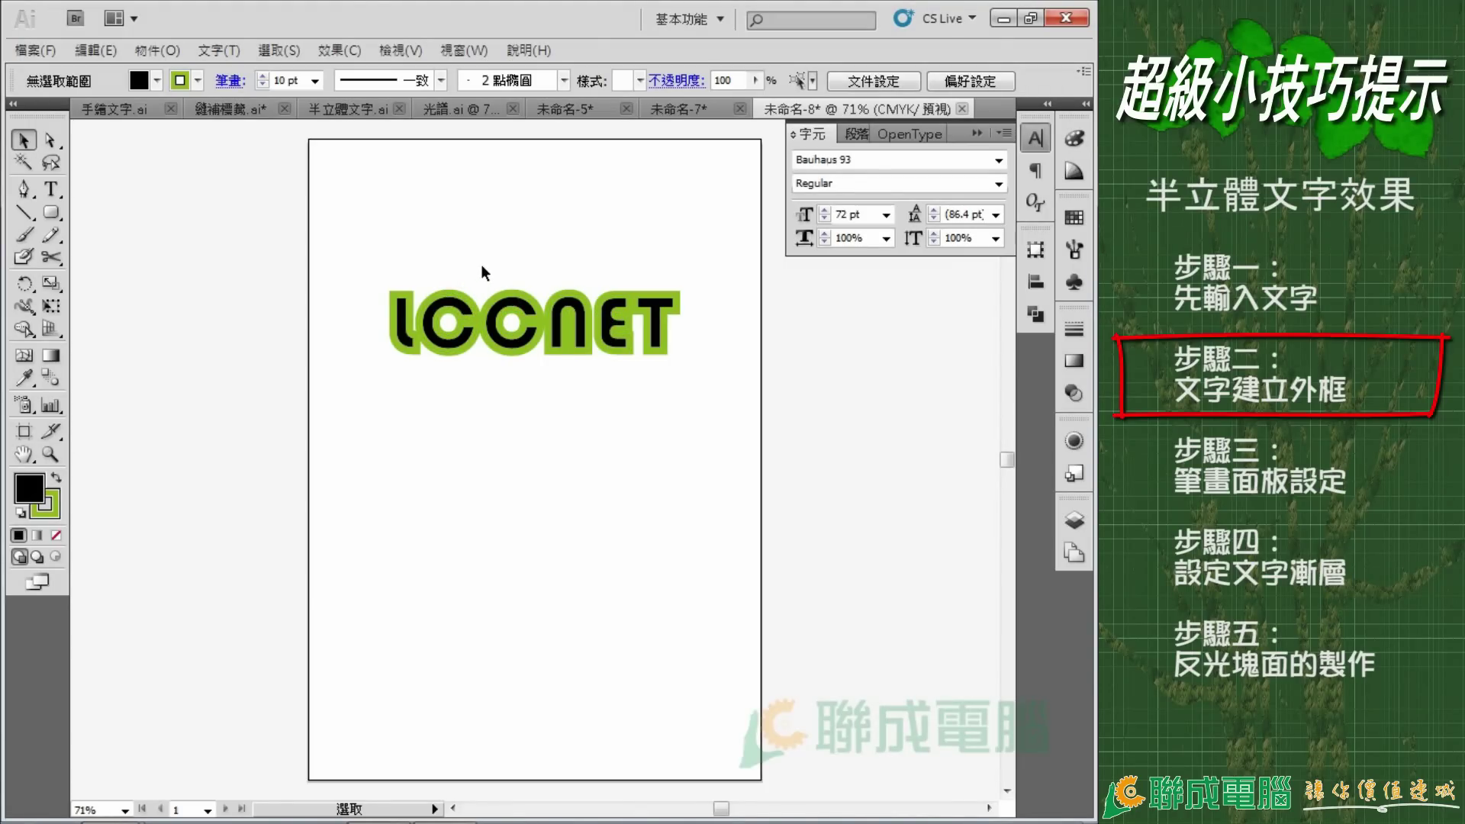
Align the 10 pt green stroke to the outside of the letters and use Round Join corners
click(525, 332)
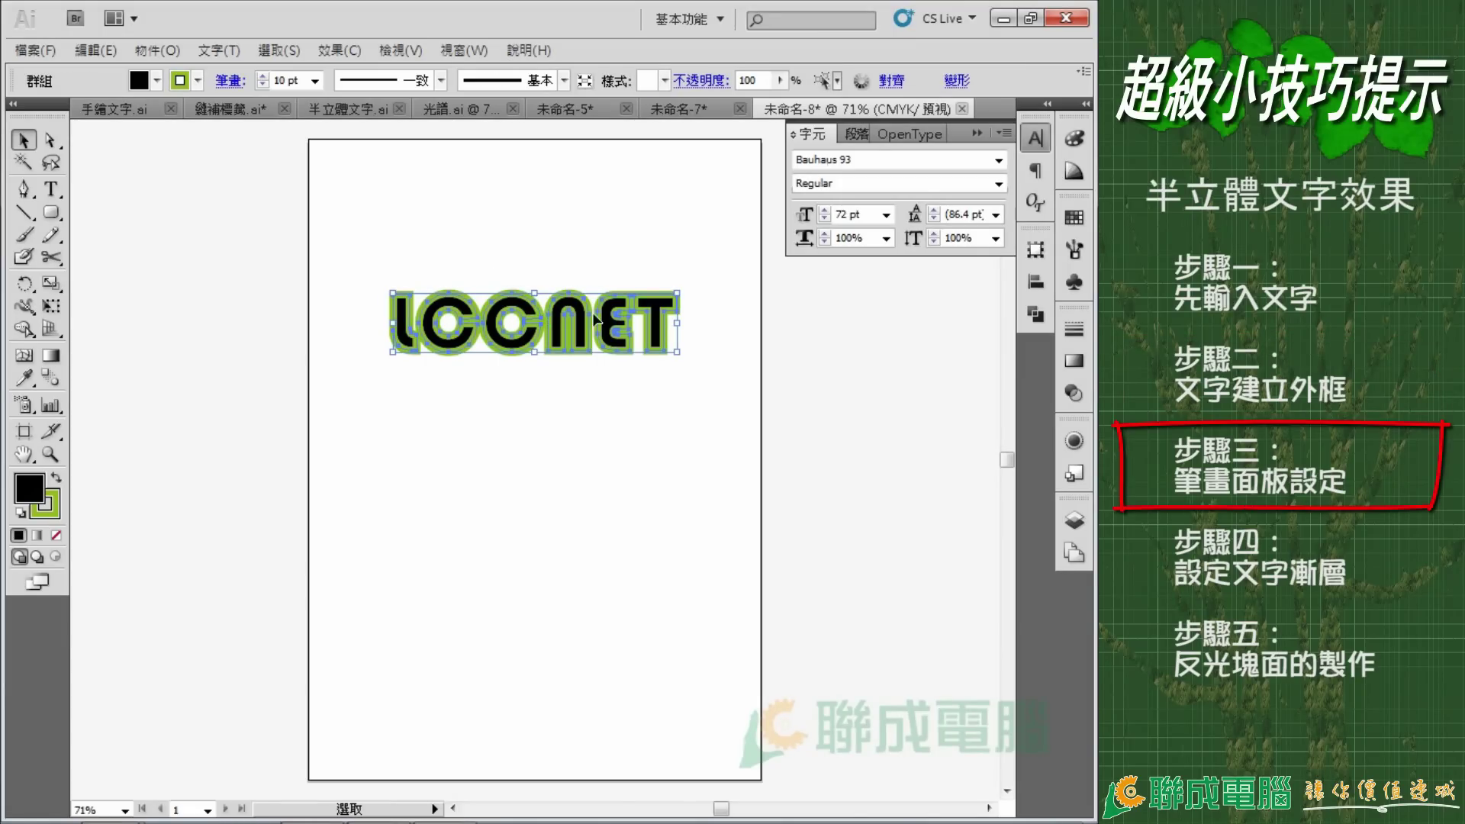
click(1074, 331)
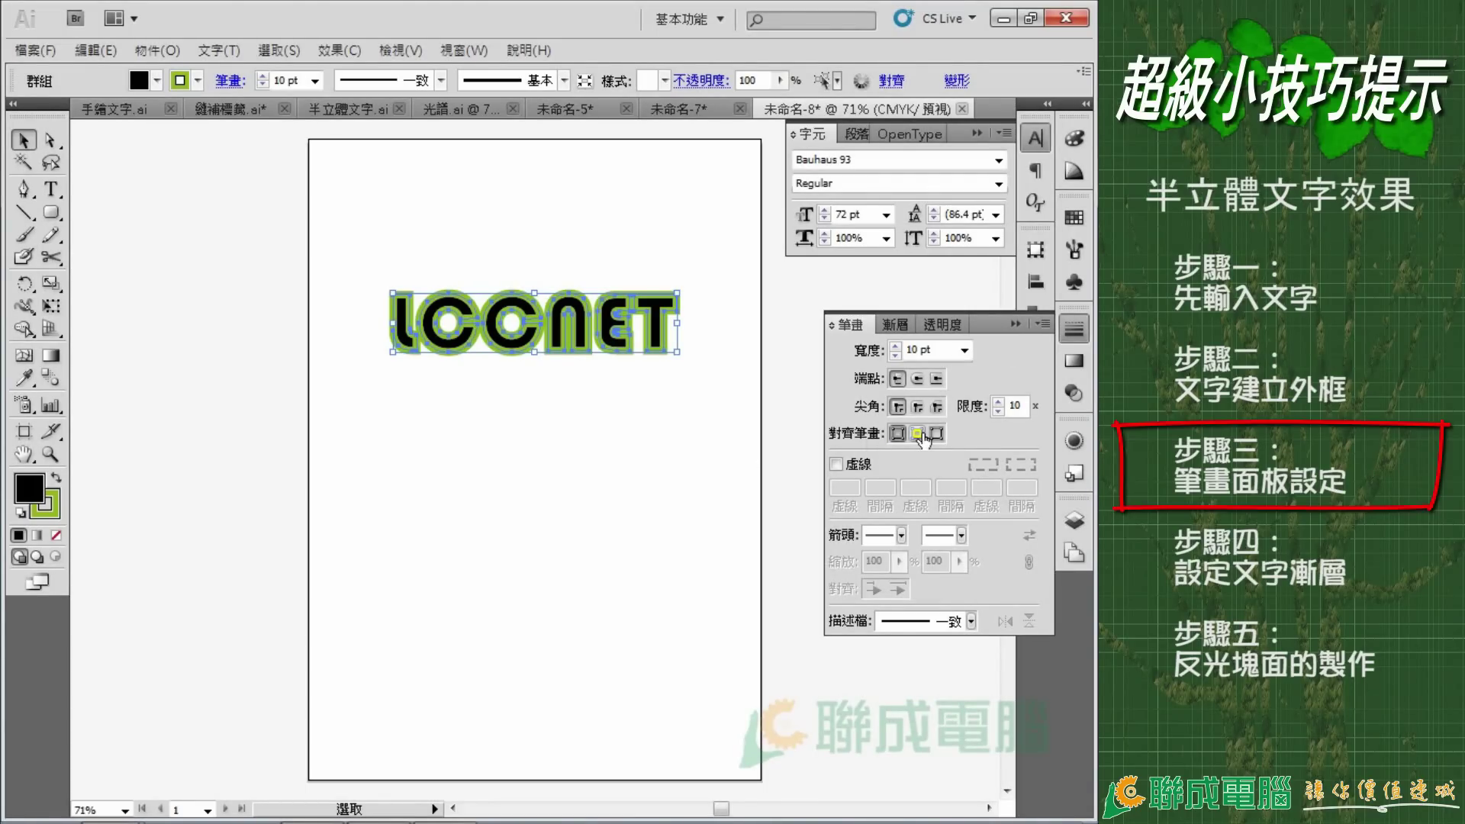
click(898, 433)
click(916, 433)
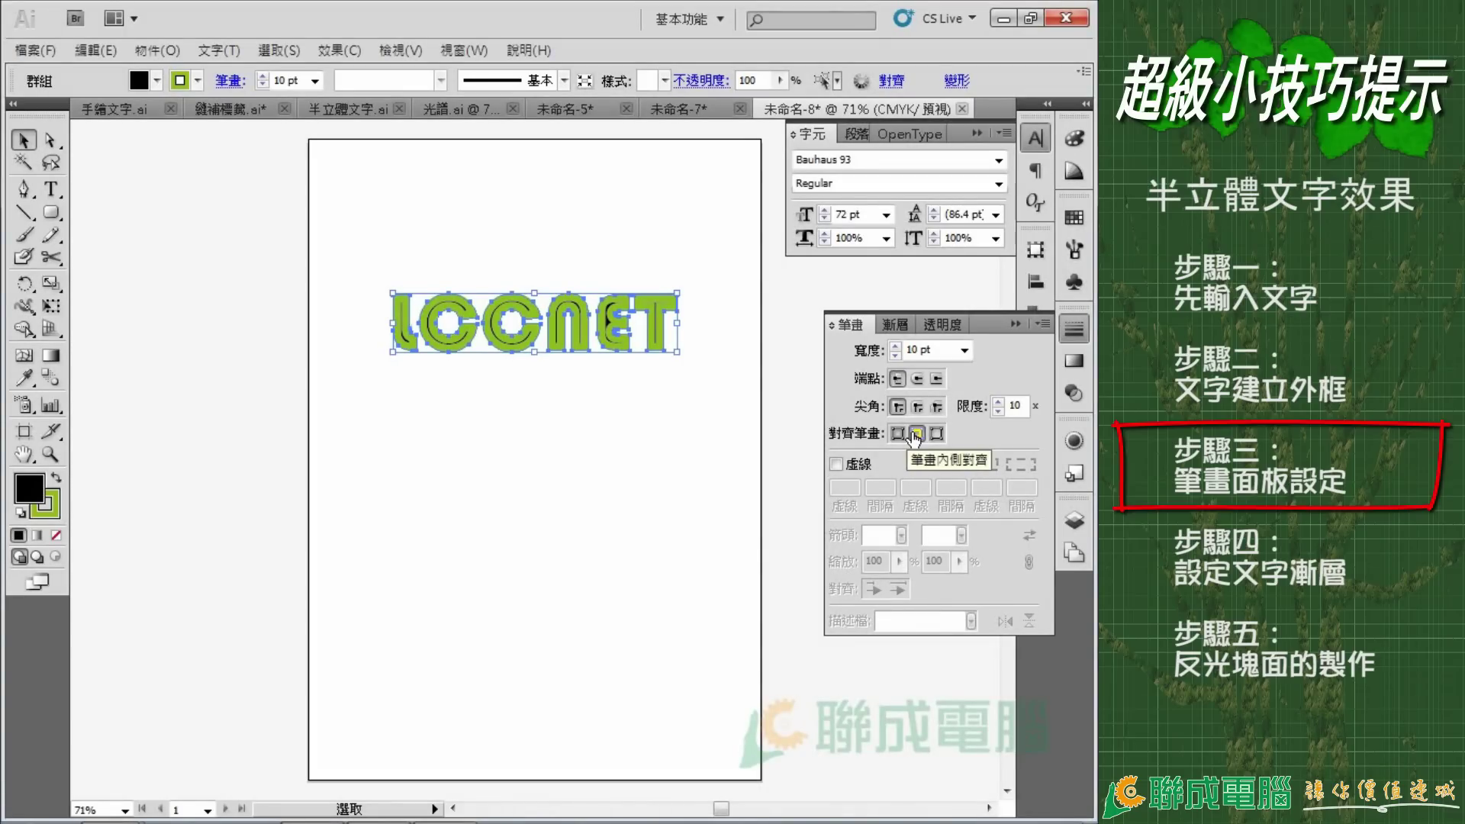
click(936, 433)
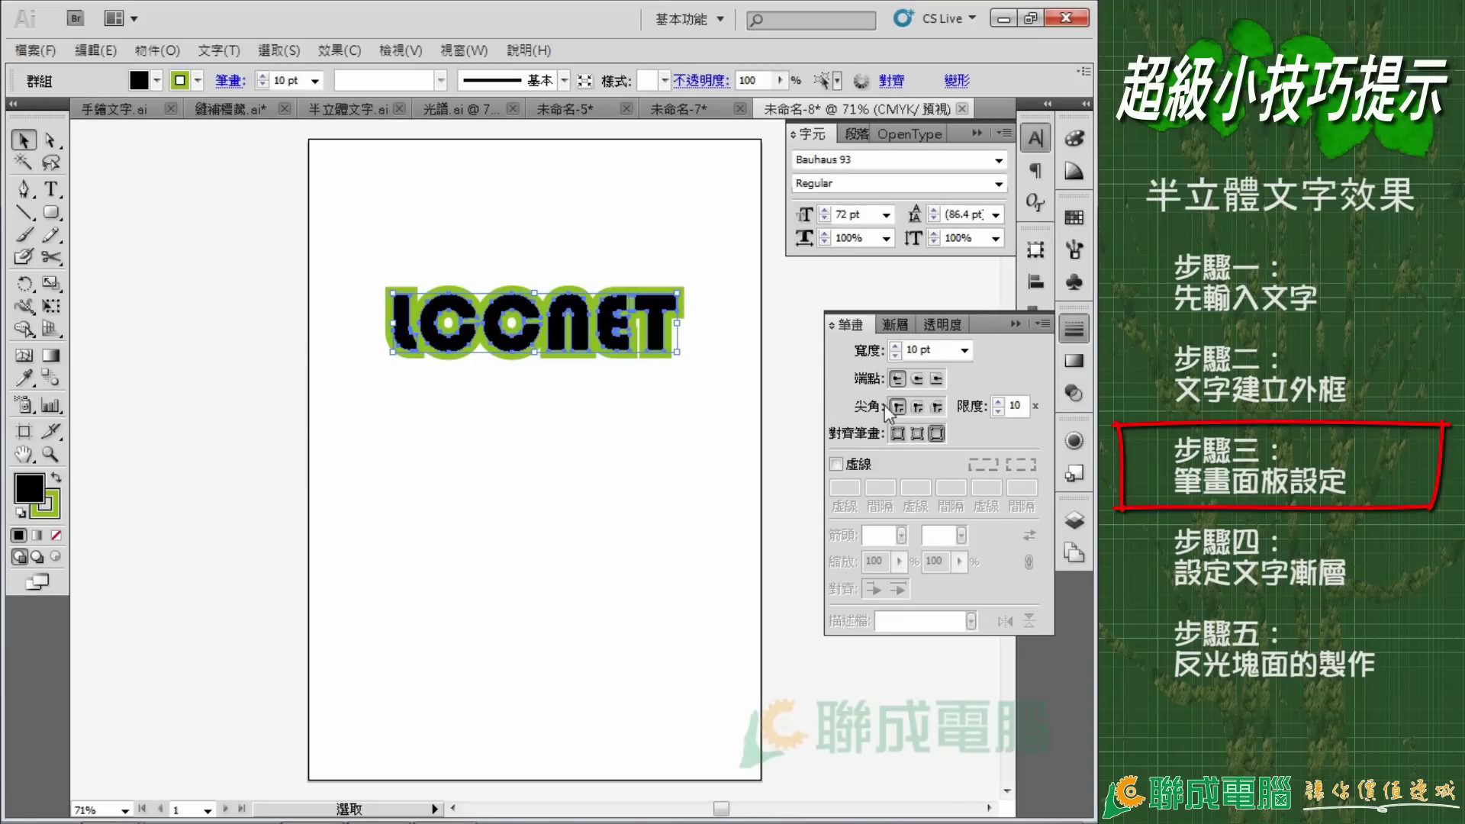
click(917, 407)
Fill the outlined LCCNET letters with a linear gradient from yellow to dark green
click(1073, 329)
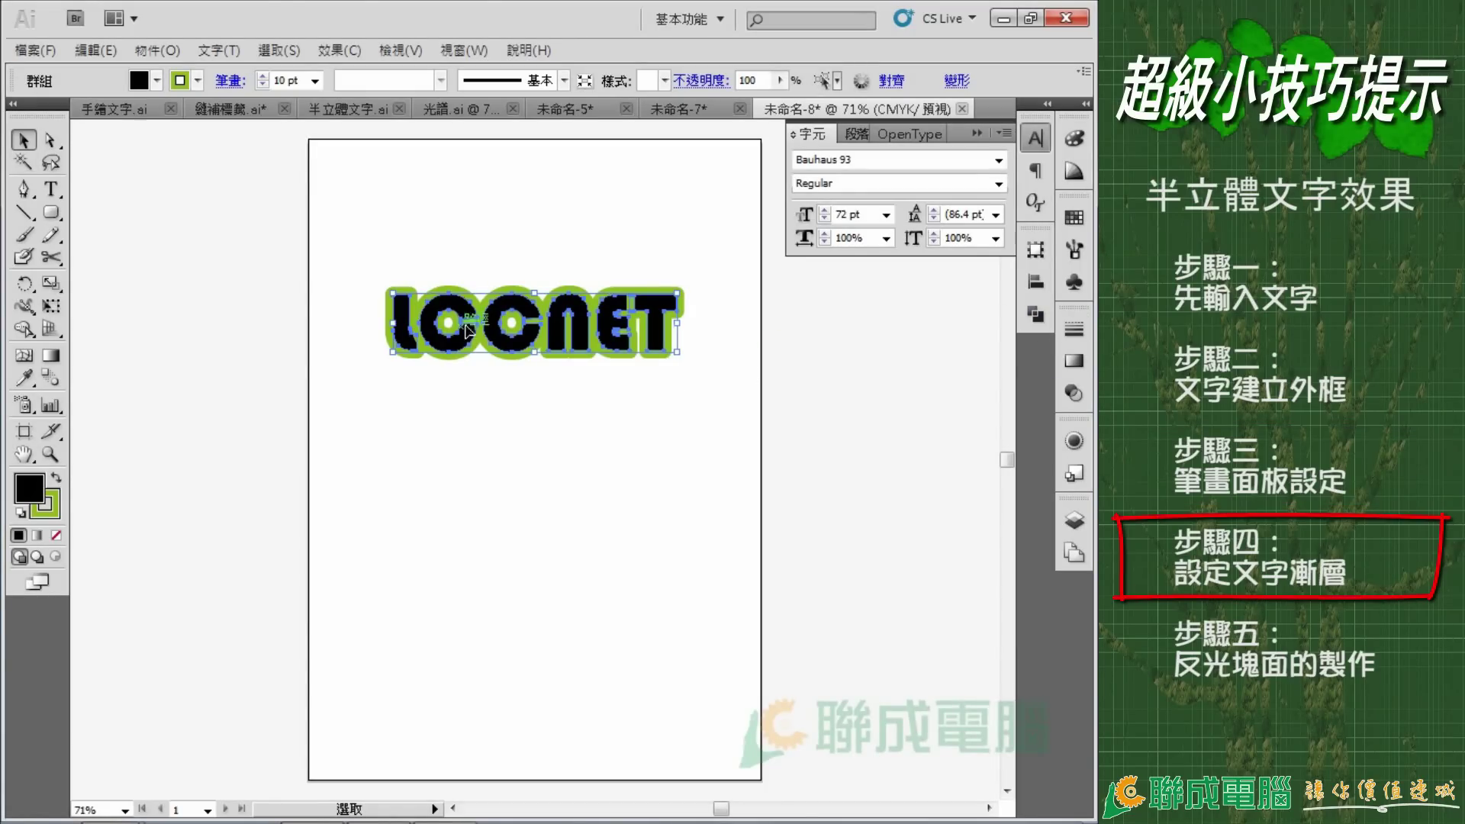
click(1077, 364)
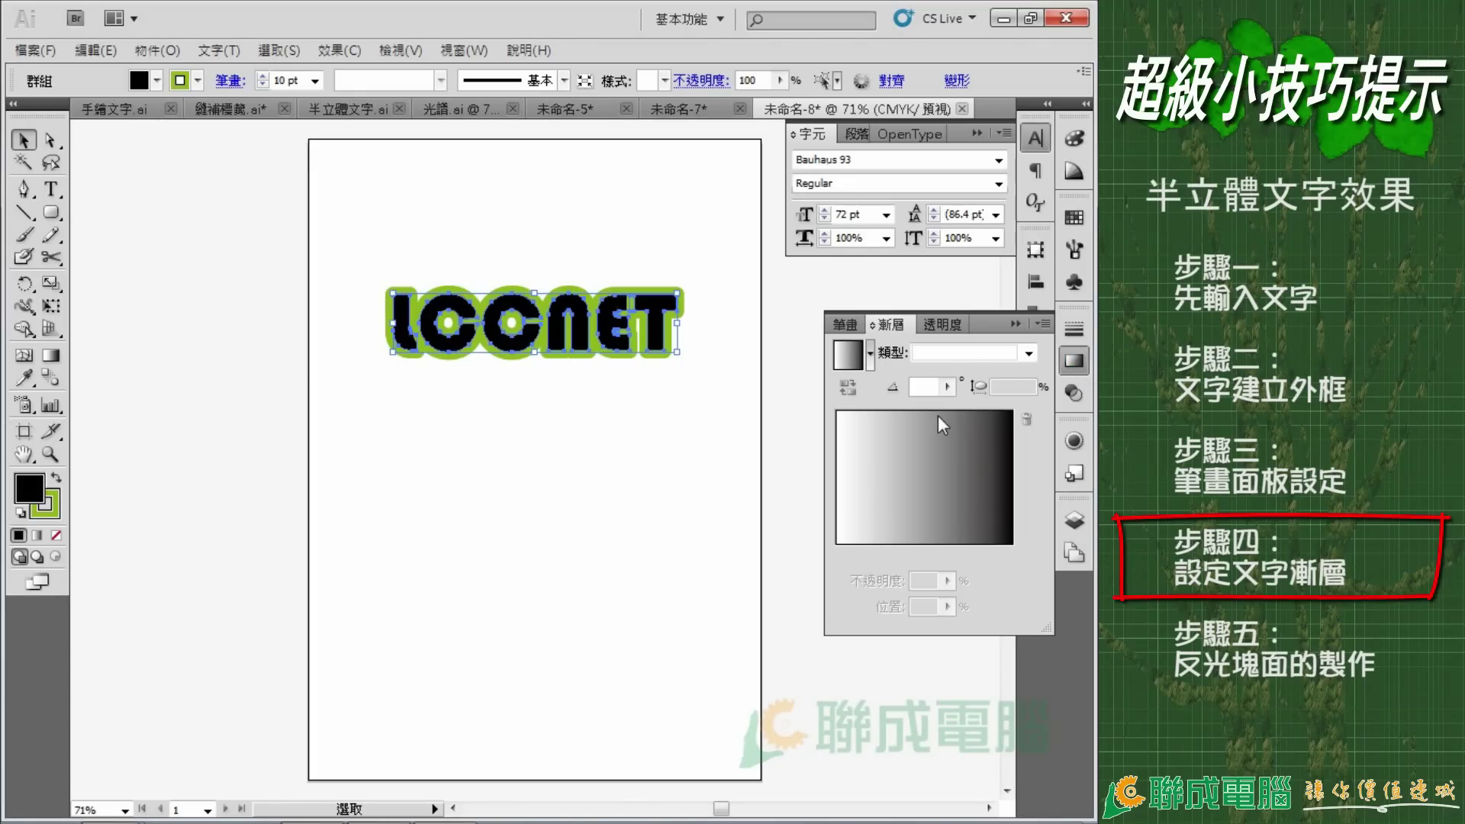
click(927, 476)
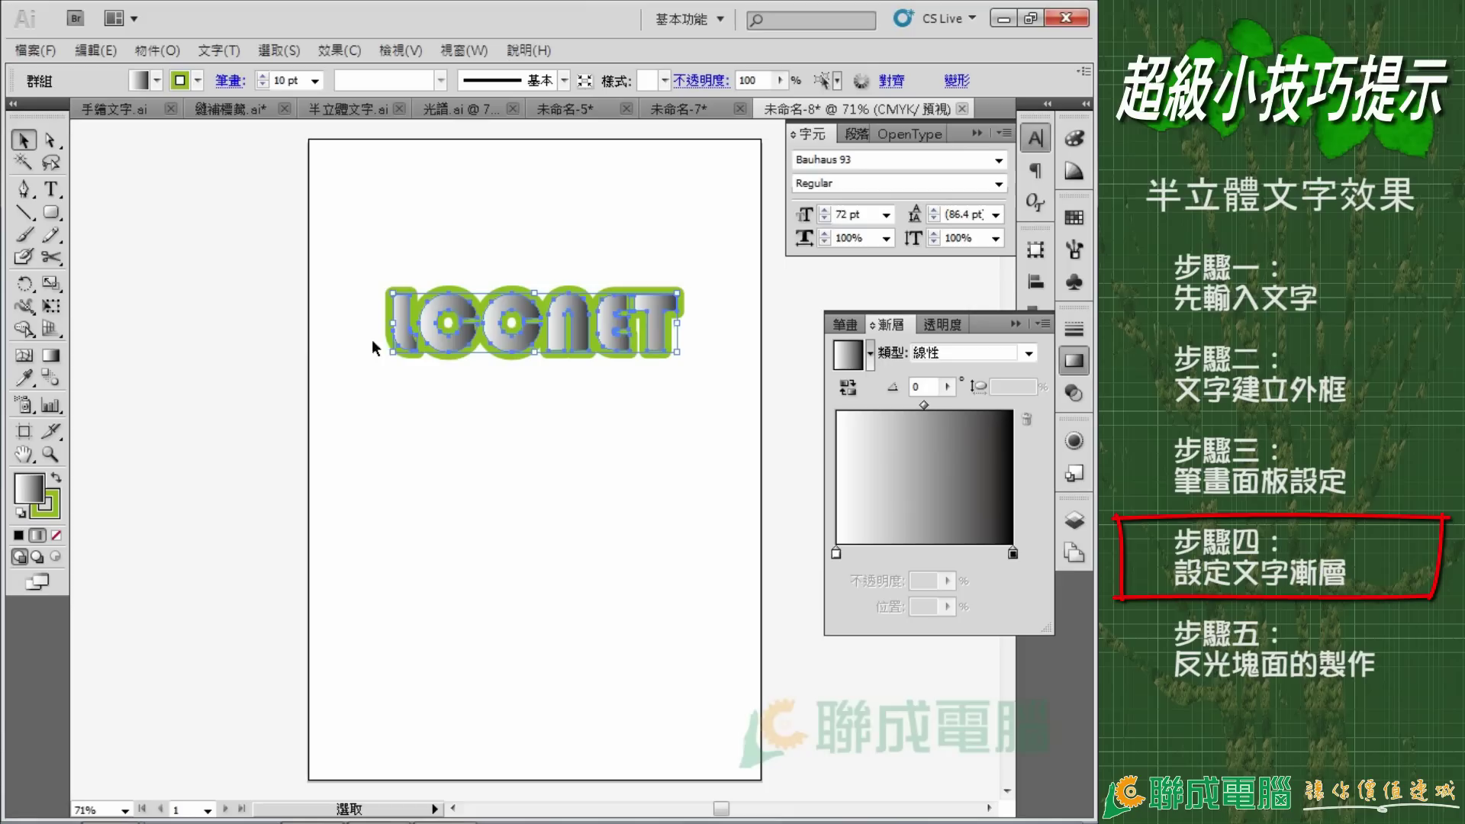
double_click(1012, 553)
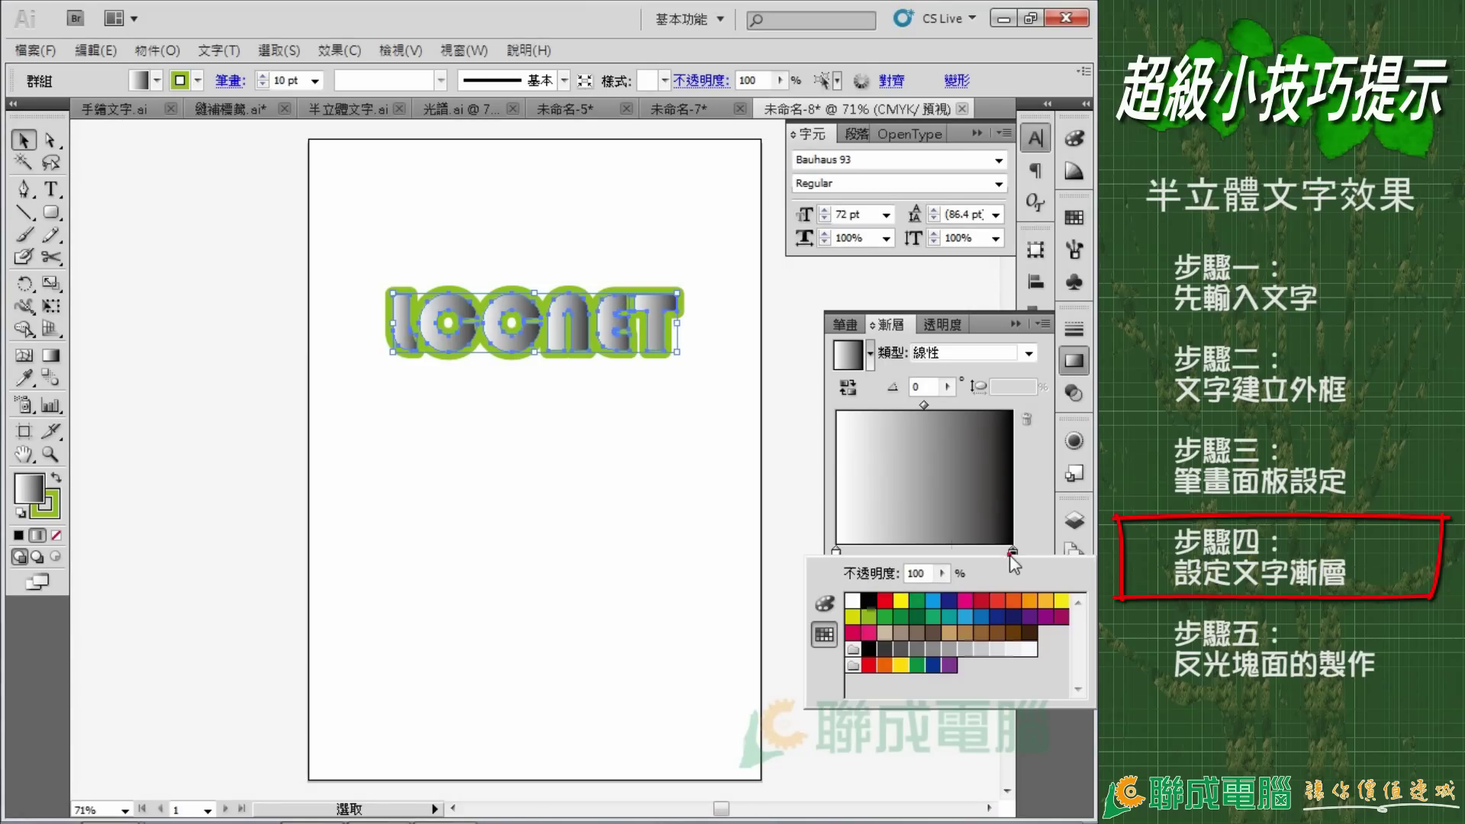
click(901, 617)
click(837, 554)
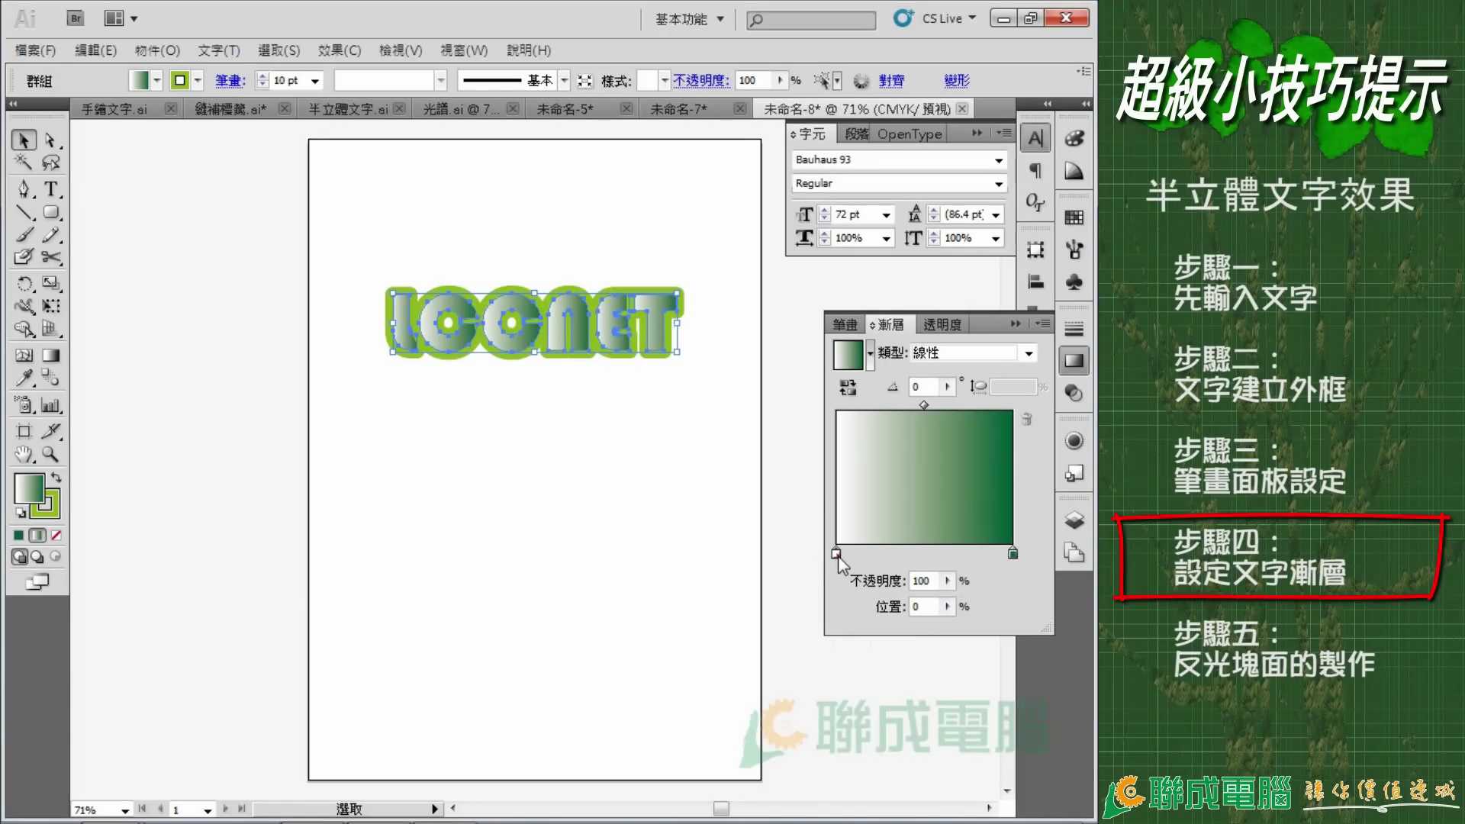
double_click(836, 555)
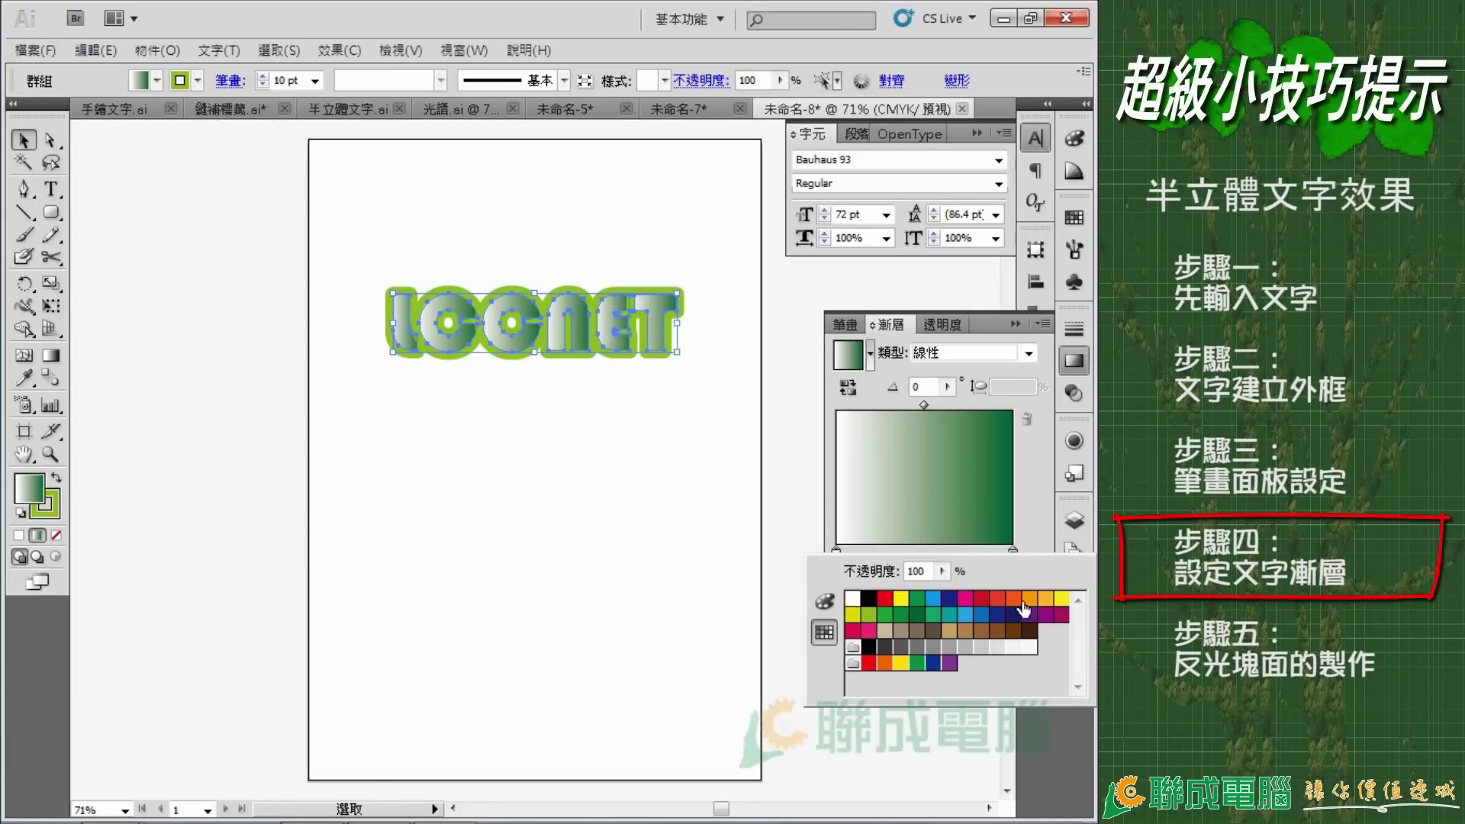
click(1062, 600)
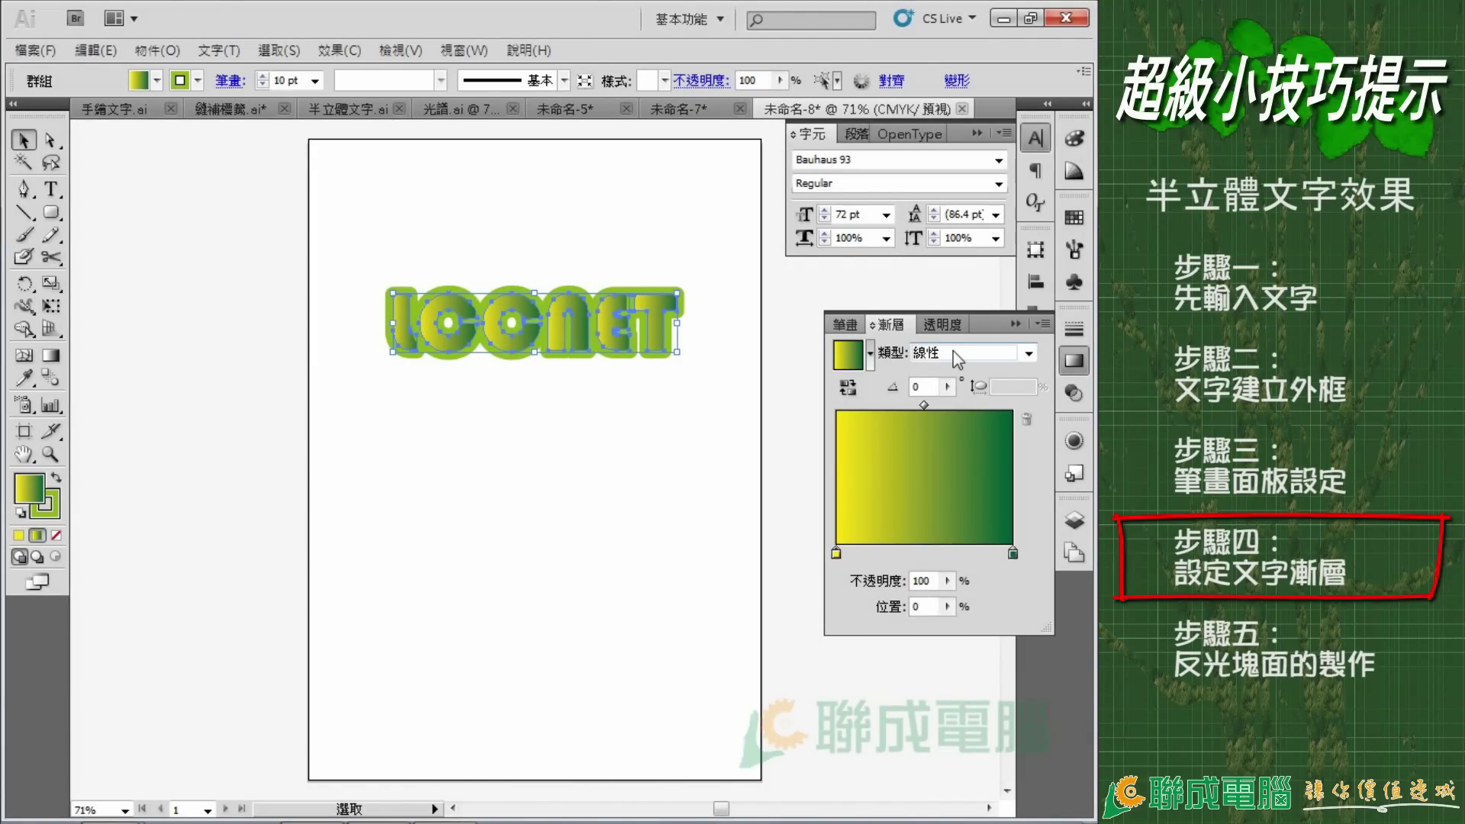
Change the LCCNET gradient fill type from Linear to Radial
click(958, 354)
click(932, 381)
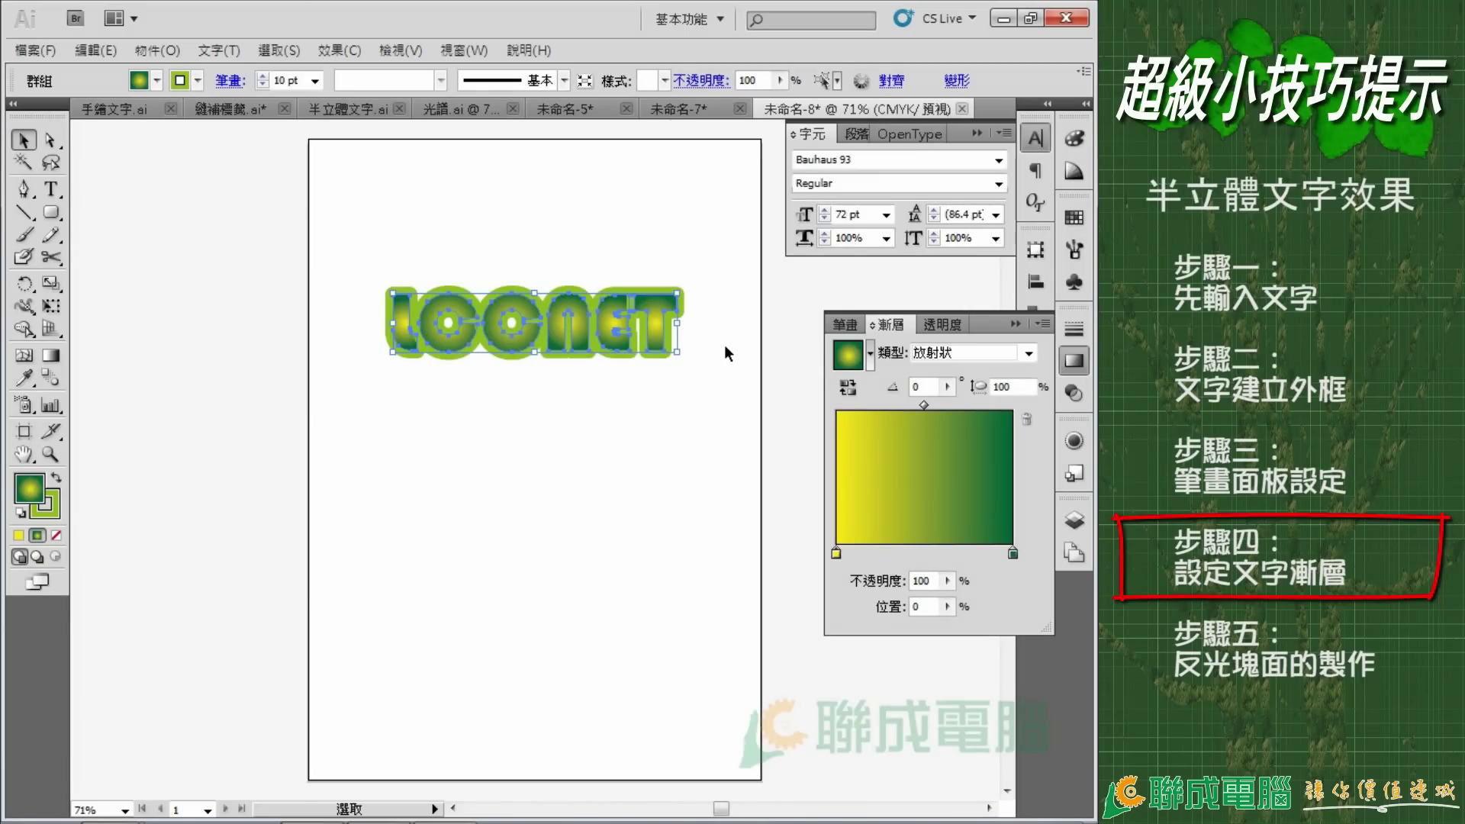
scroll(725, 345, up, 1)
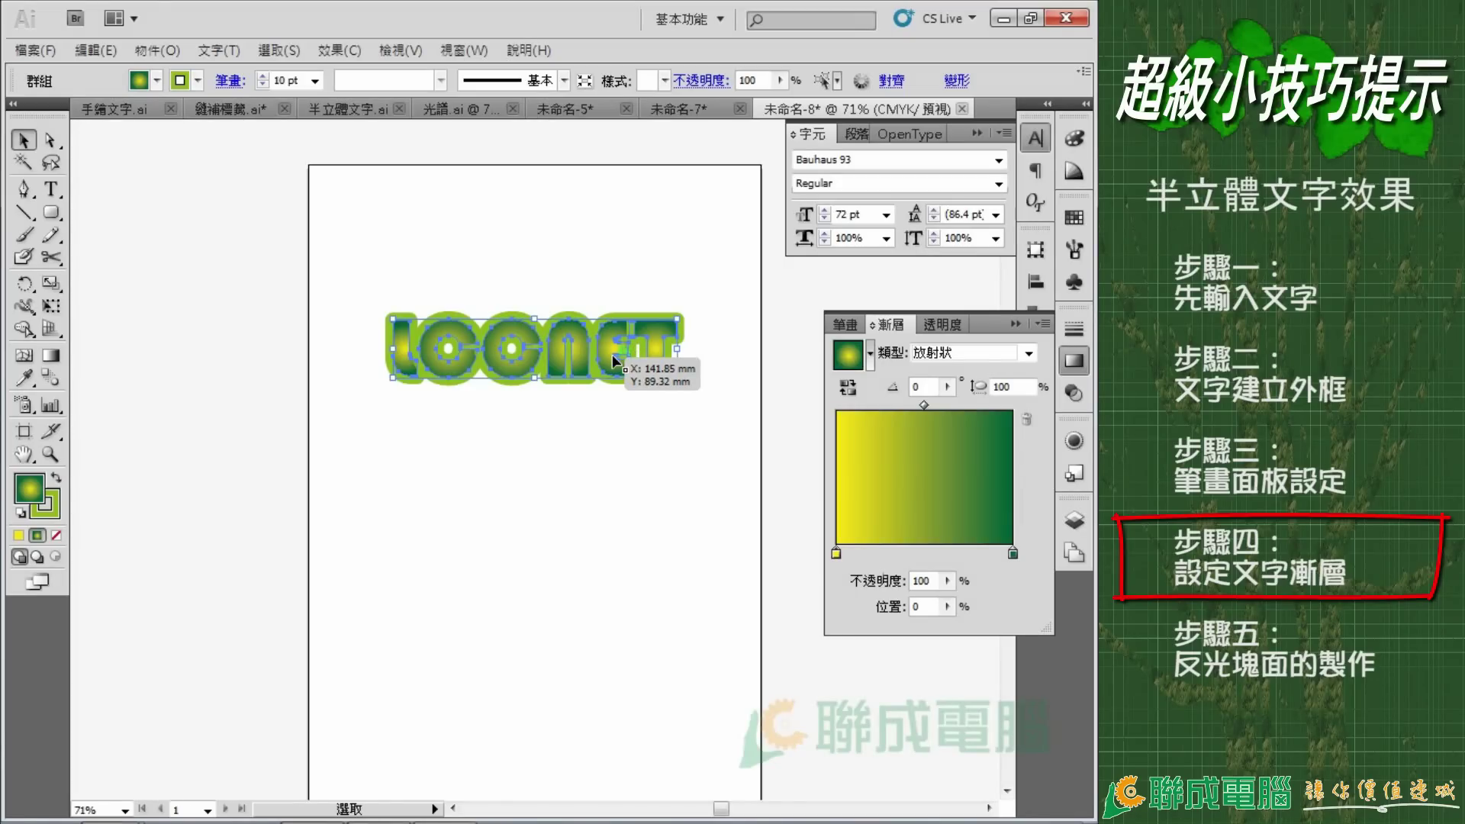
click(52, 356)
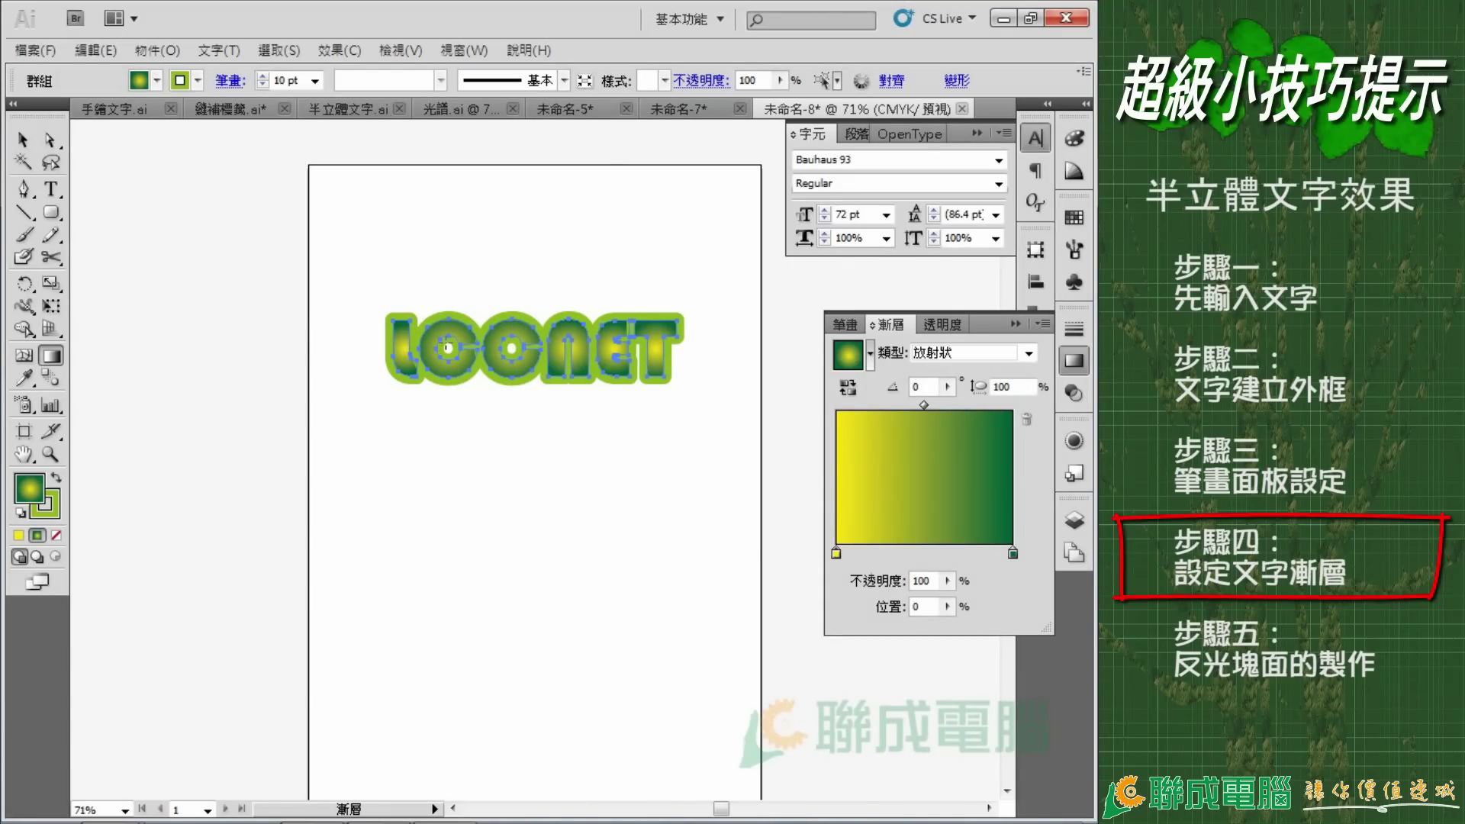
Redraw the radial gradient left to right across LCCNET at about -12.7°, then deselect
click(446, 341)
drag(491, 361, 572, 375)
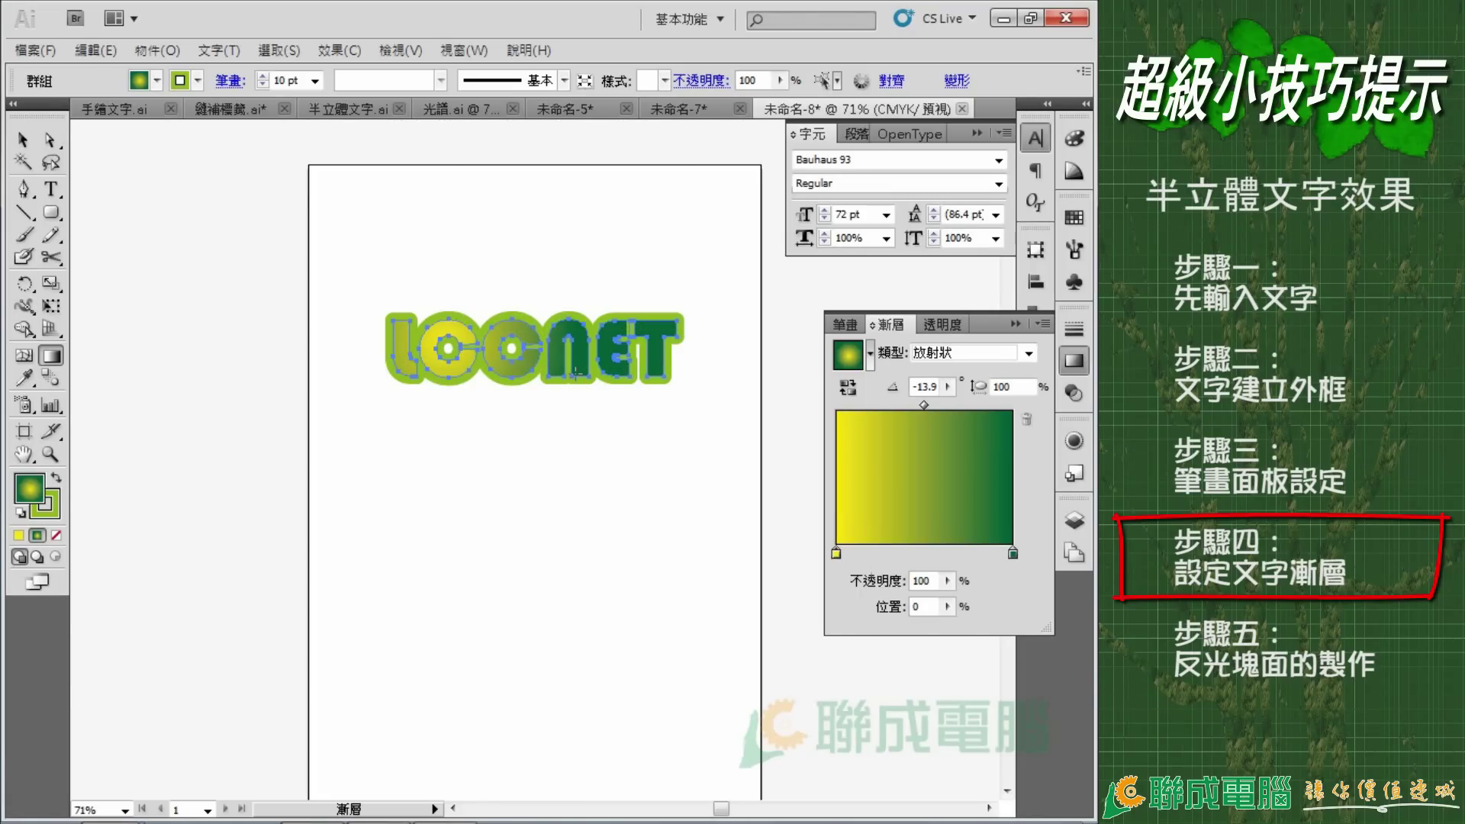
drag(440, 330, 566, 373)
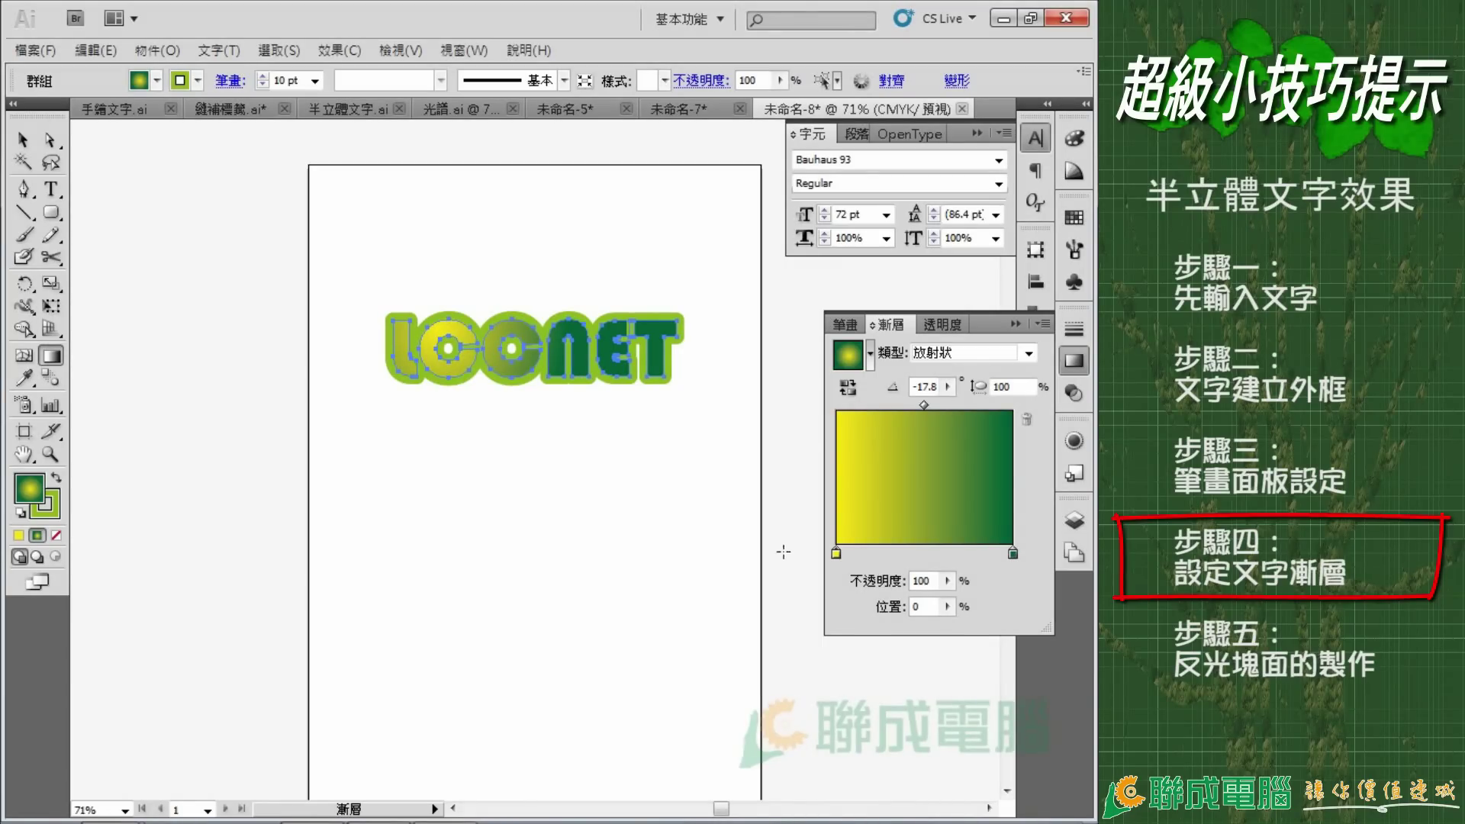
drag(437, 330, 611, 370)
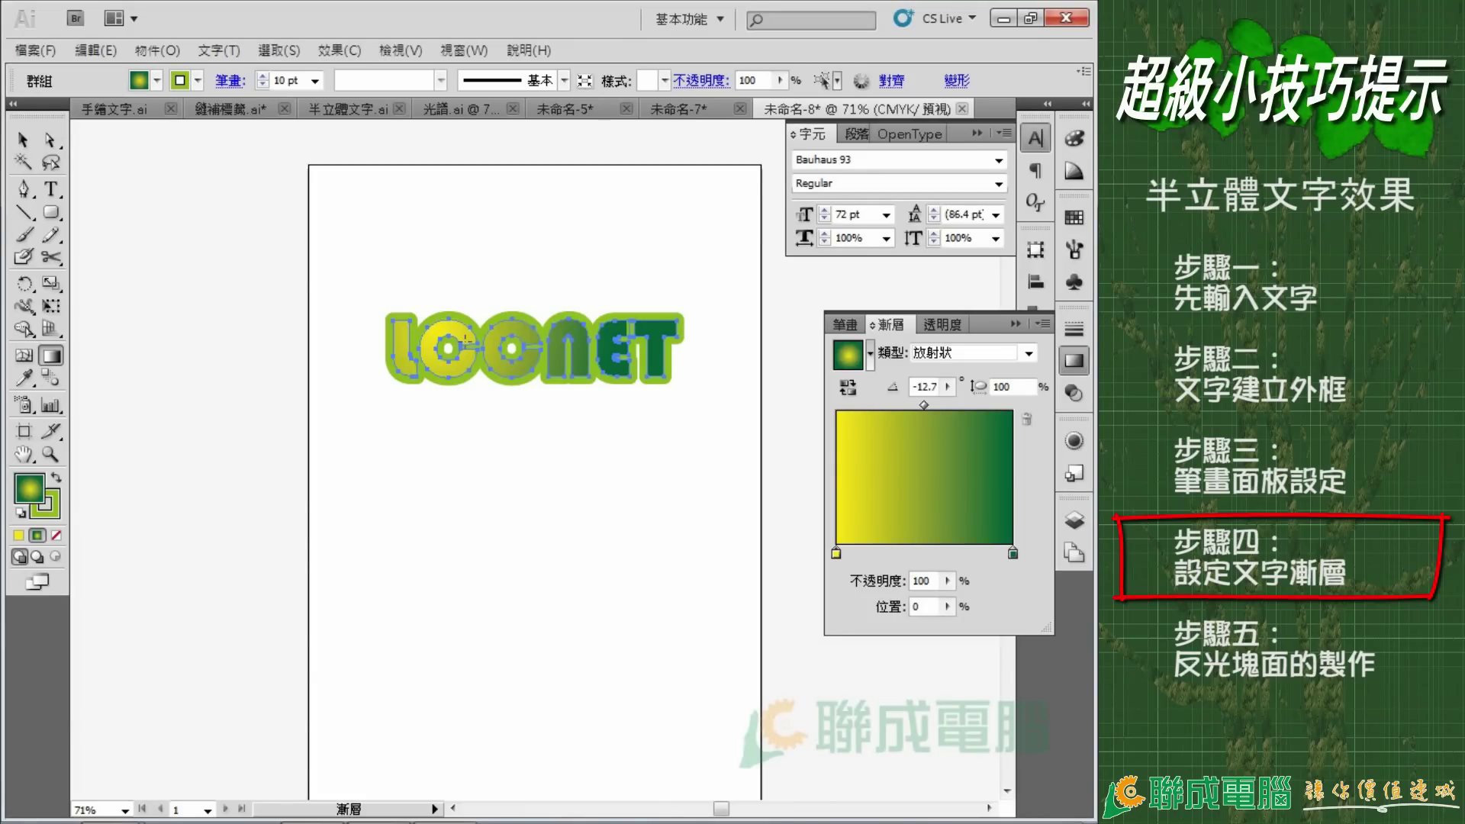
click(22, 139)
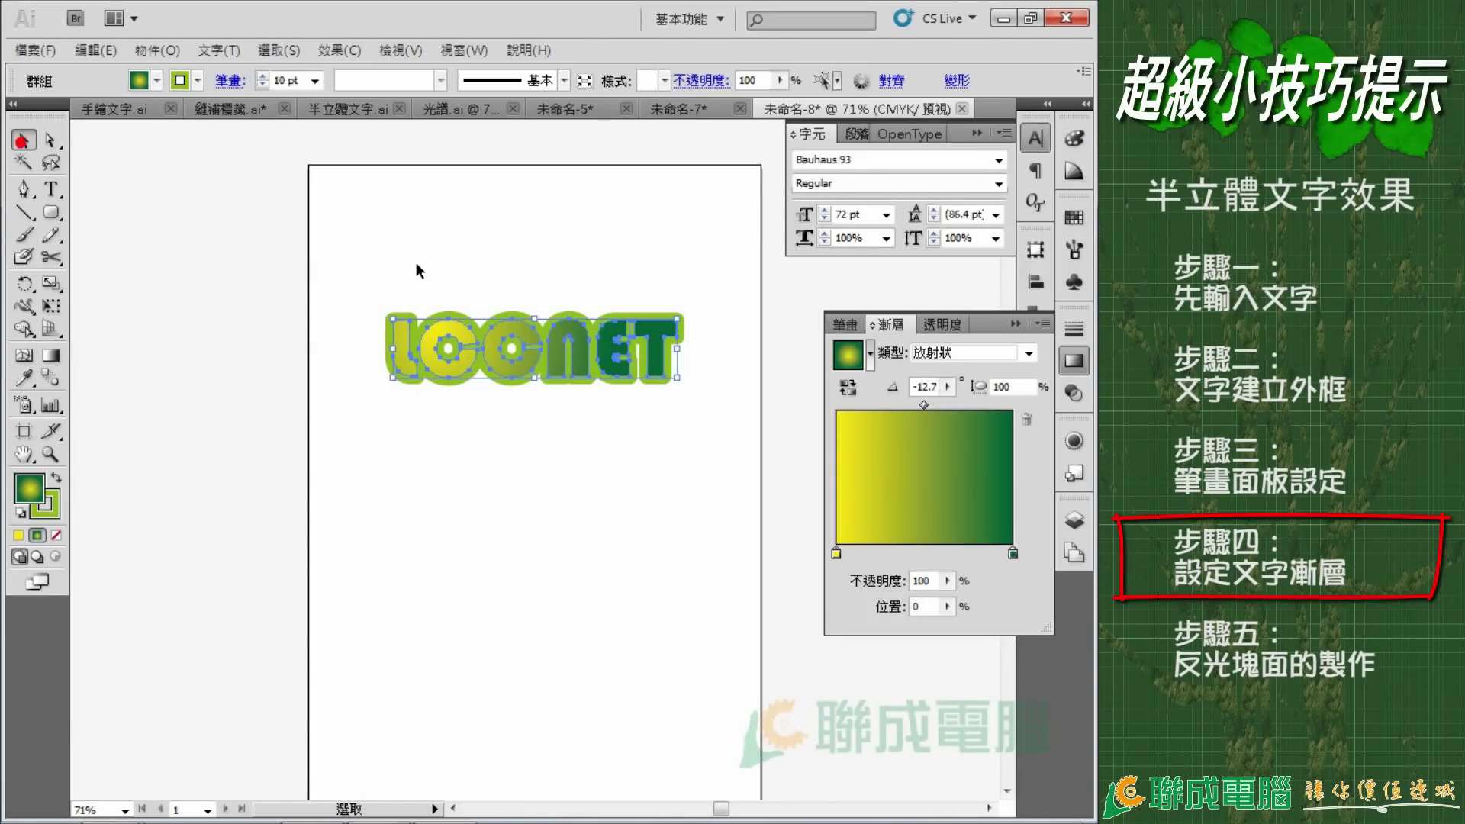
click(415, 260)
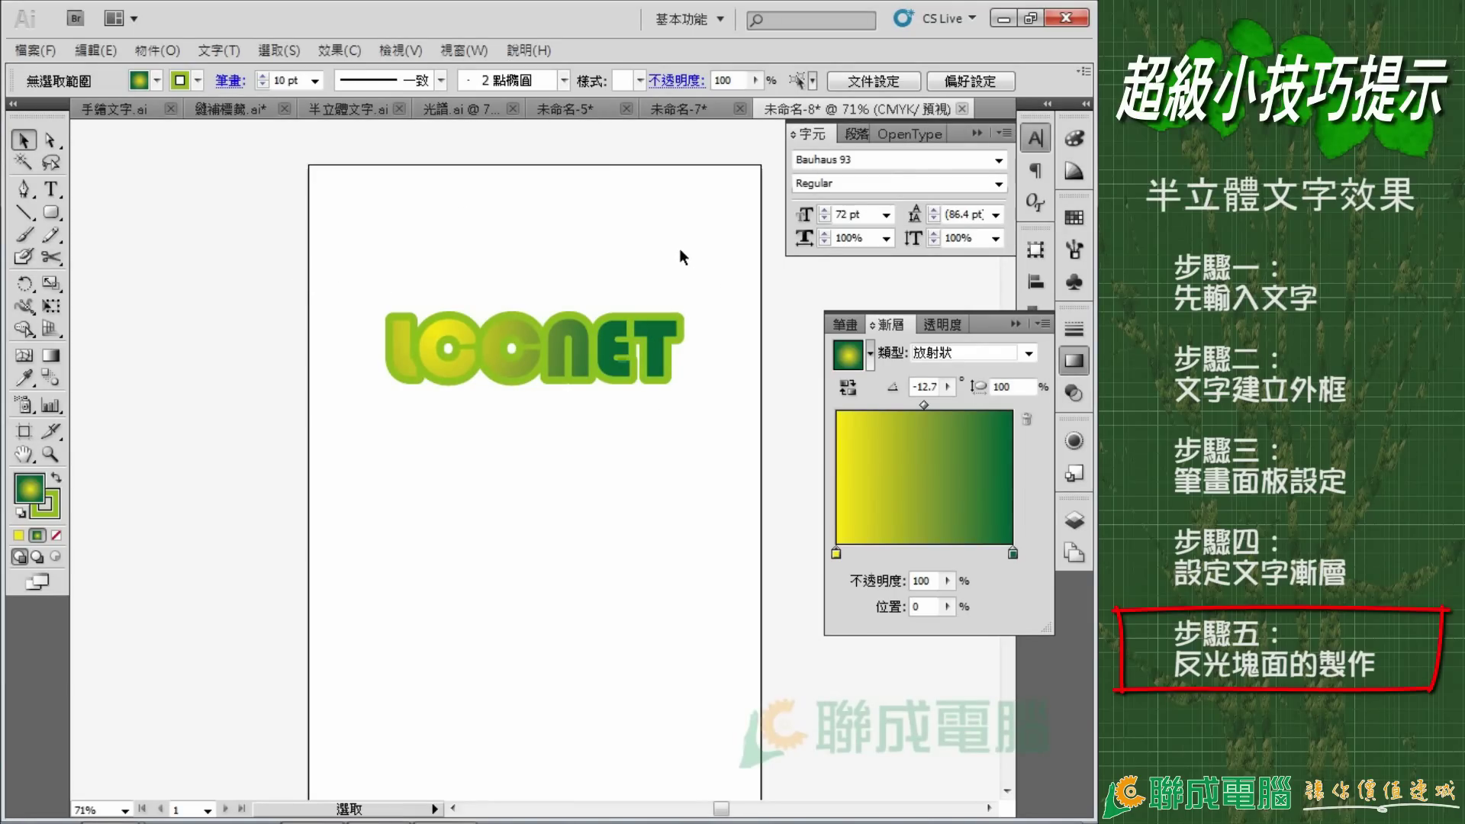
Draw a circle below the text with no stroke and a white fill
click(52, 213)
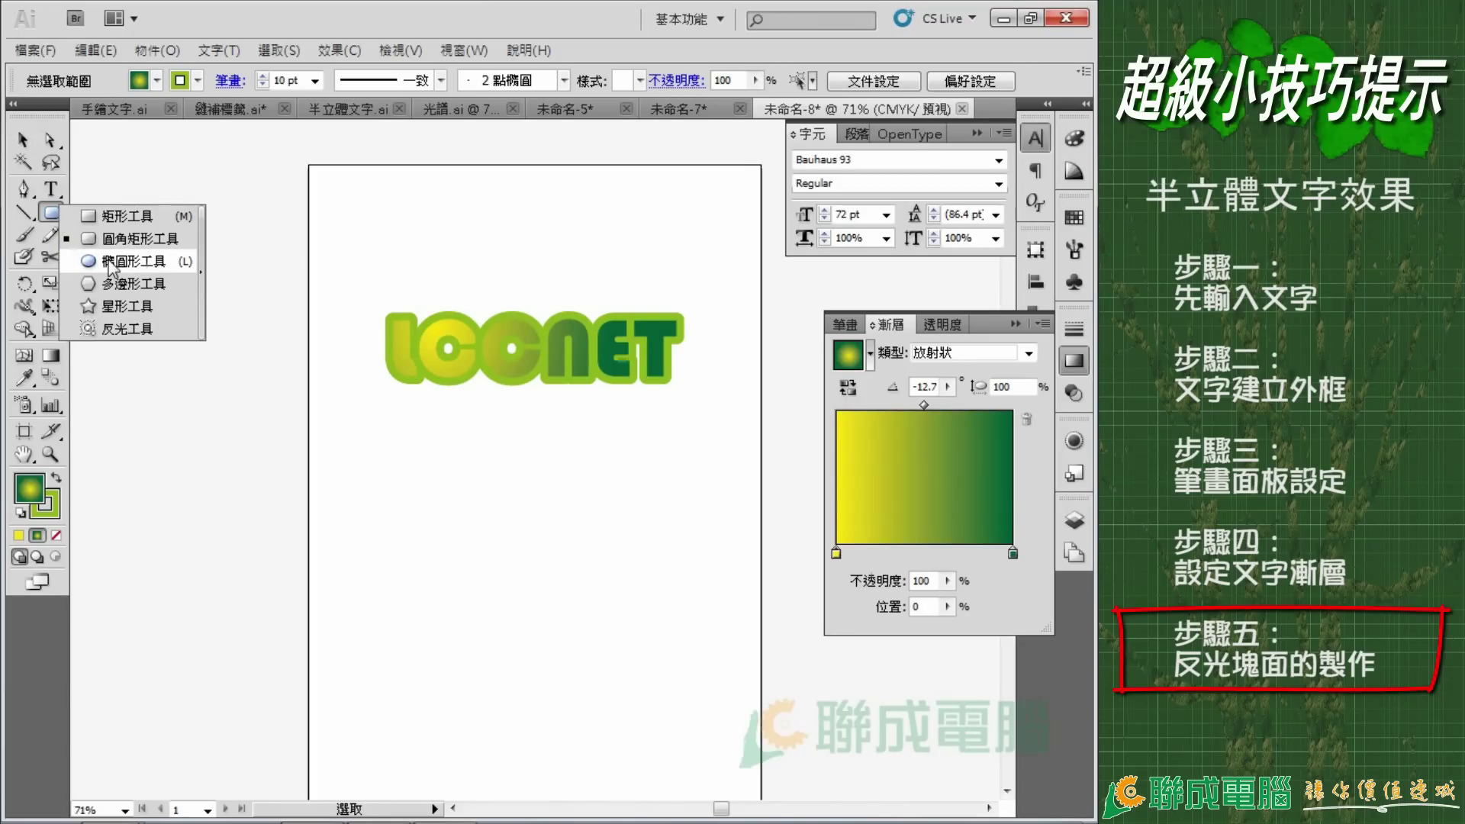
click(110, 261)
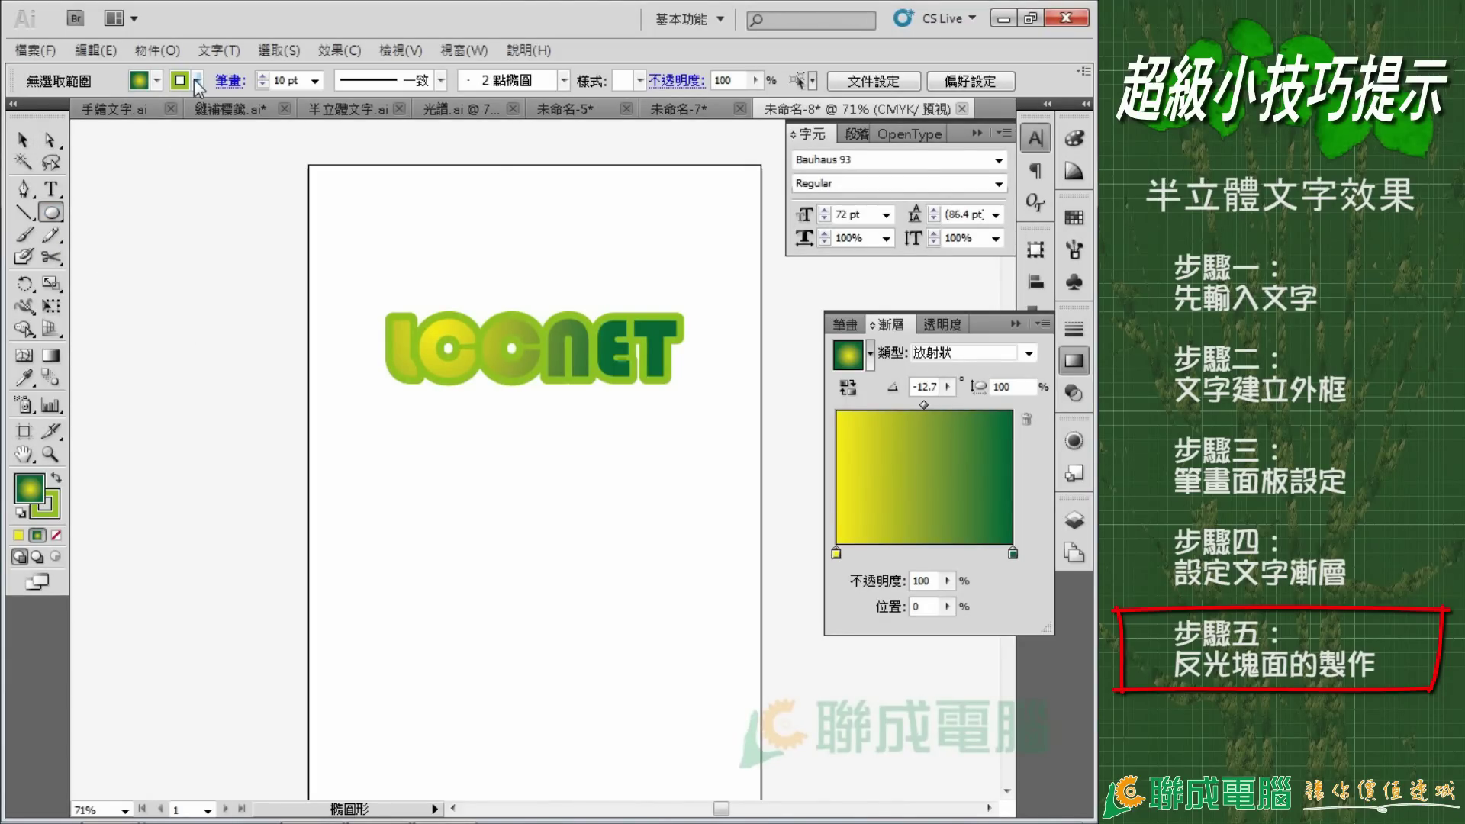
drag(392, 469, 597, 600)
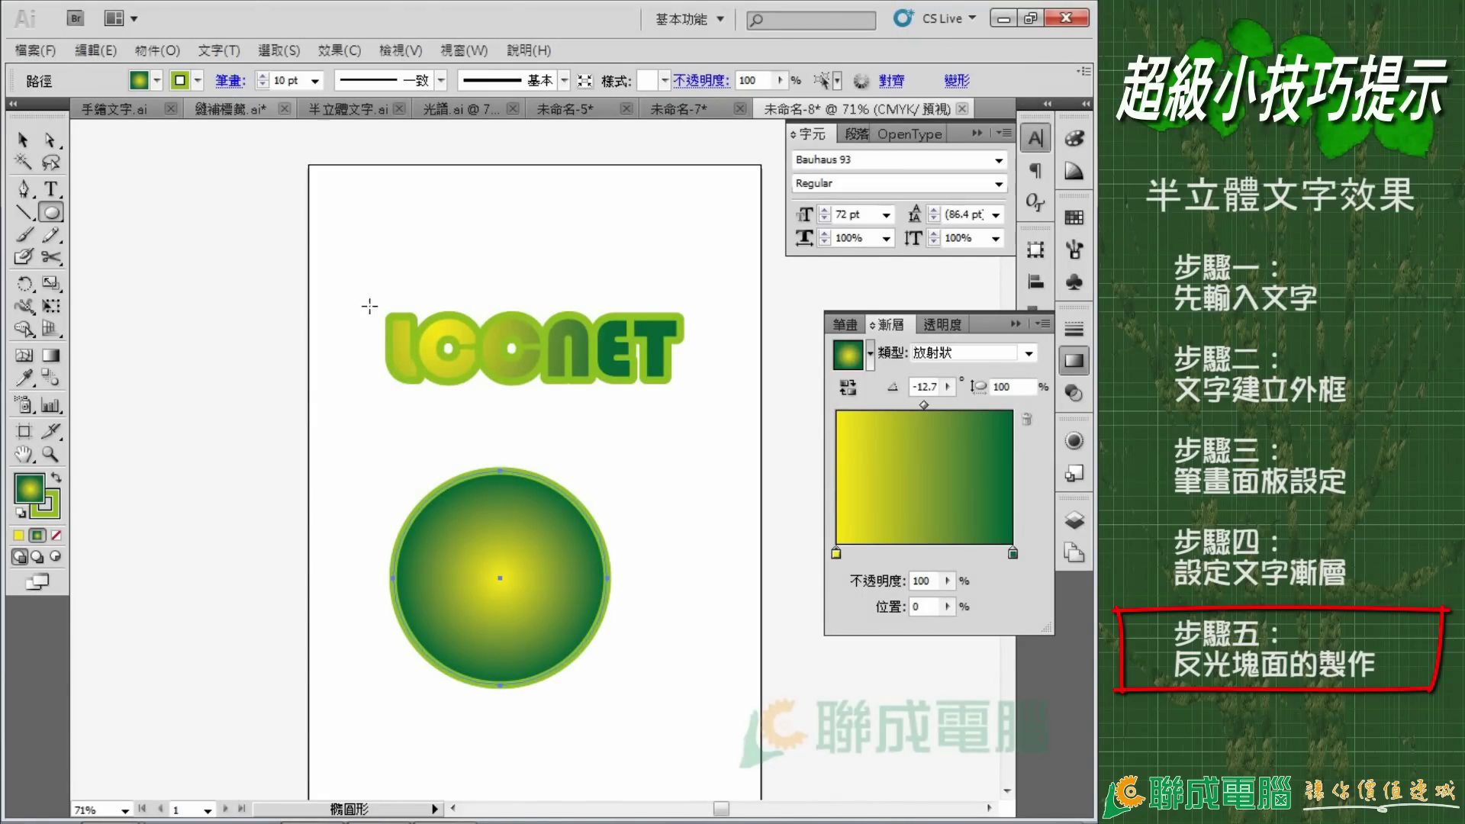
click(197, 80)
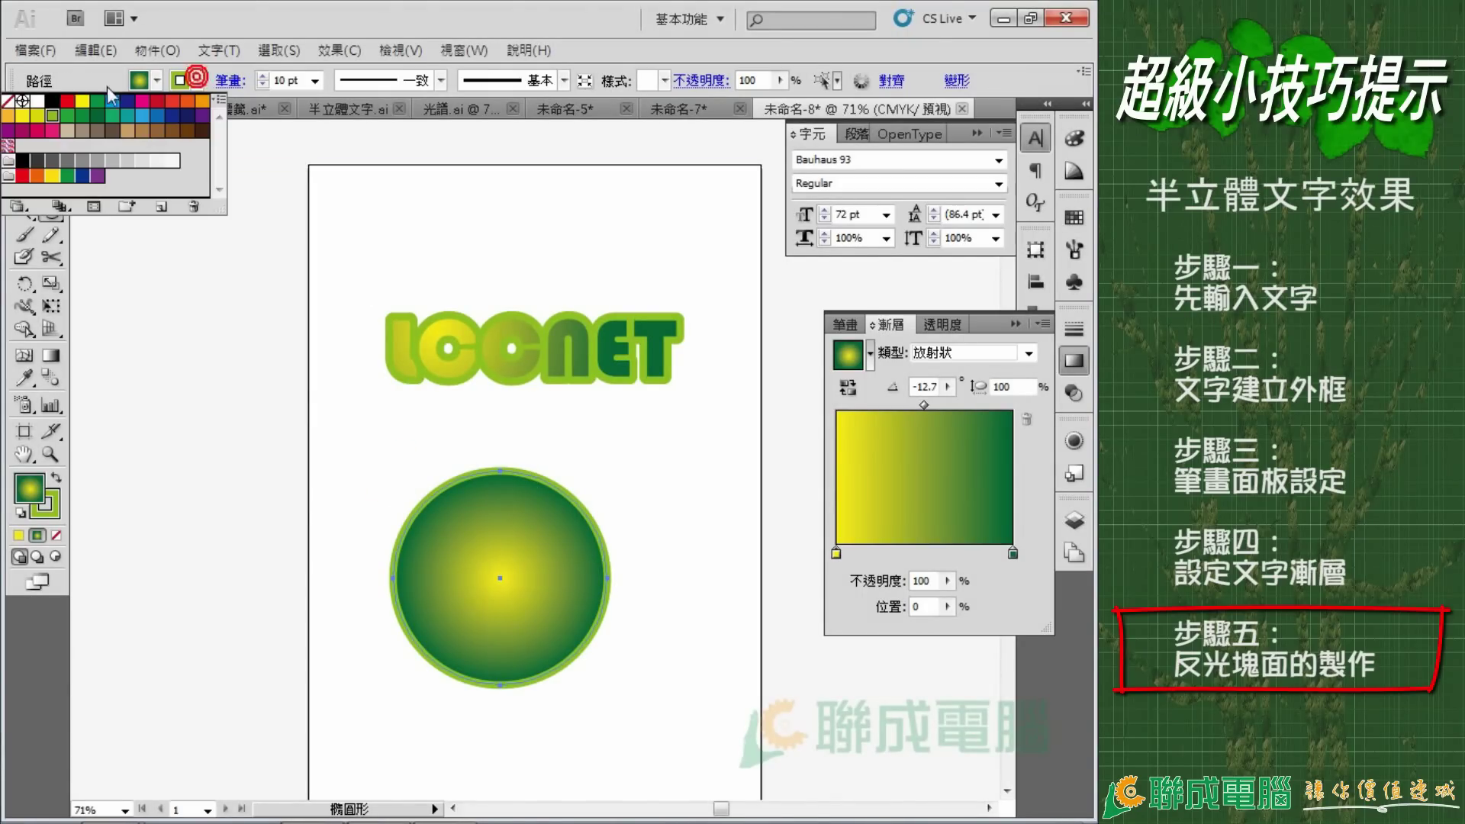
click(9, 102)
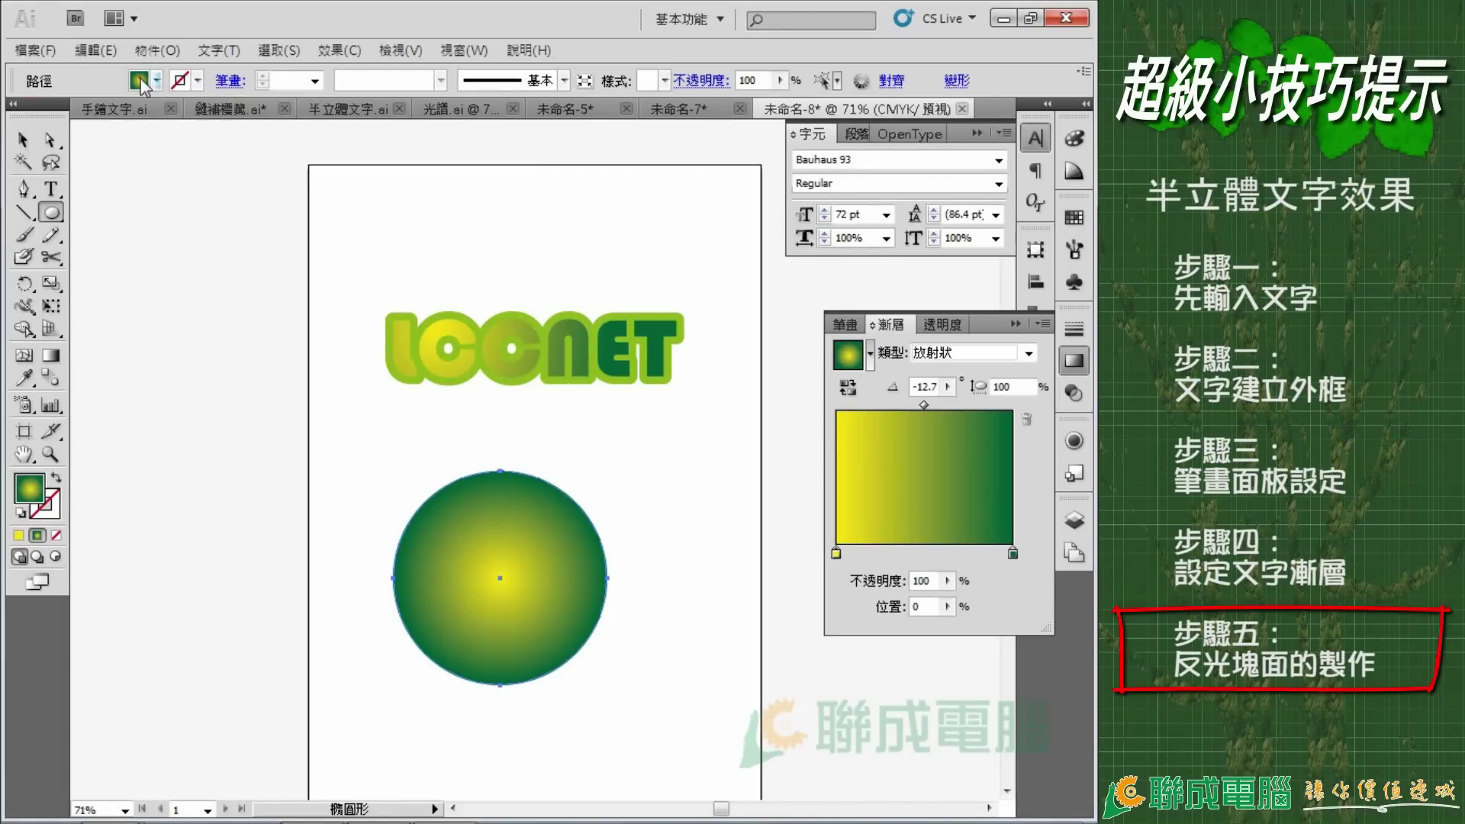
click(36, 100)
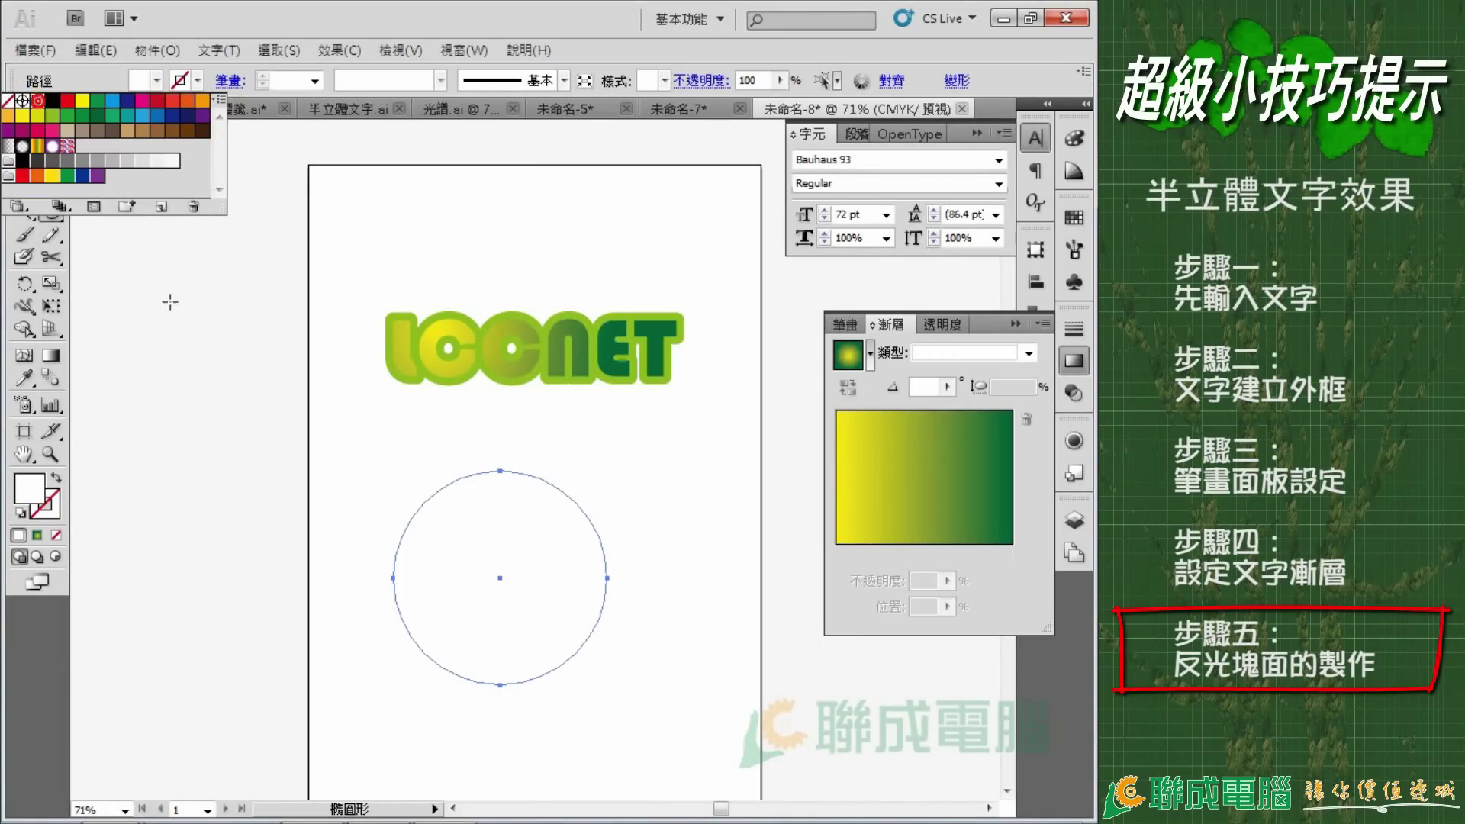
Move the white circle onto the text and flatten it into an ellipse over the top half
click(61, 80)
click(24, 140)
mouse_move(497, 538)
mouse_down()
mouse_move(541, 316)
mouse_move(684, 300)
mouse_up()
drag(532, 412, 534, 363)
drag(566, 296, 560, 310)
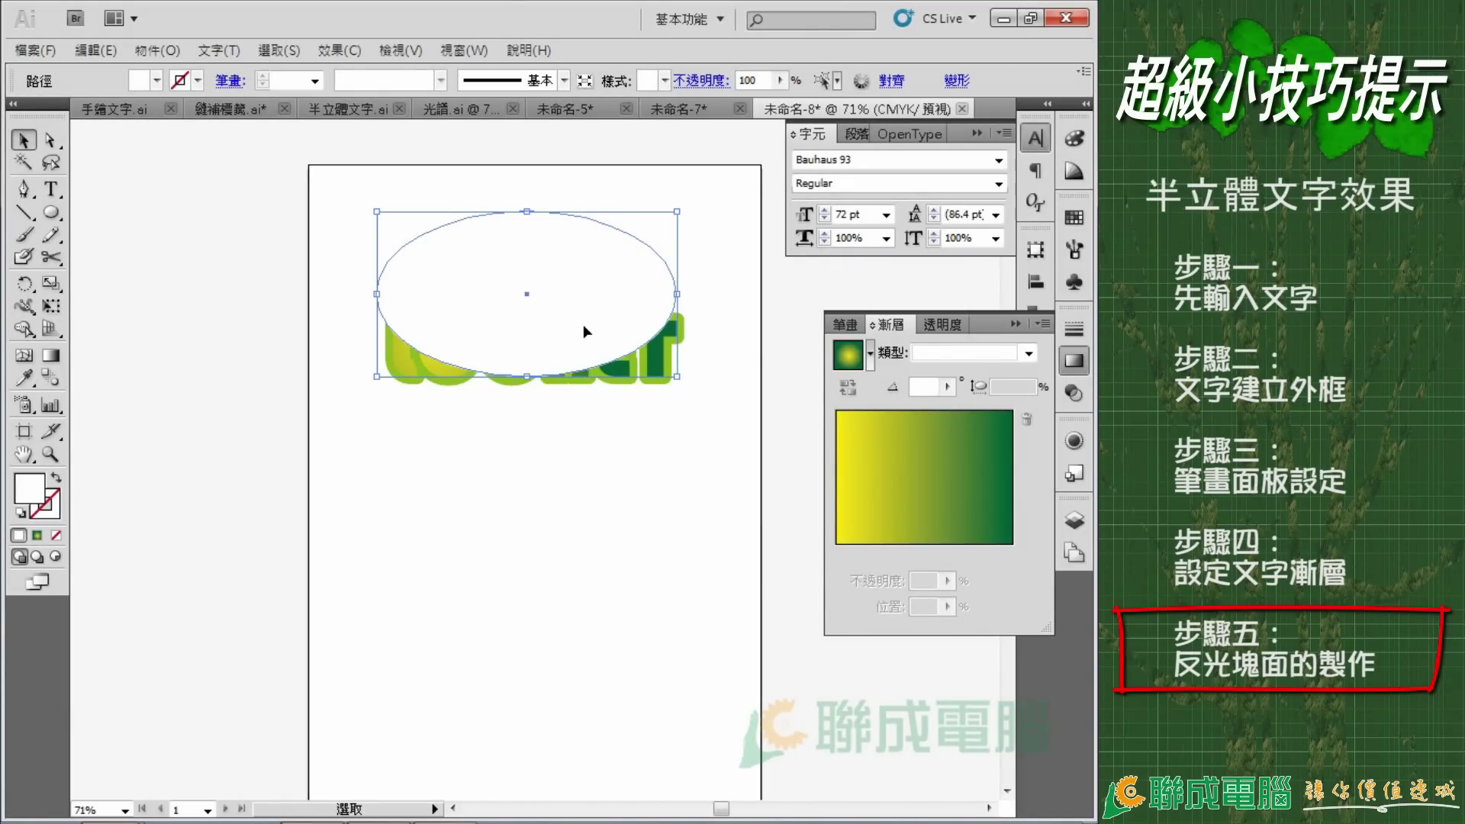
Set the white ellipse's blend mode to Soft Light, shift it slightly left, and deselect
click(923, 324)
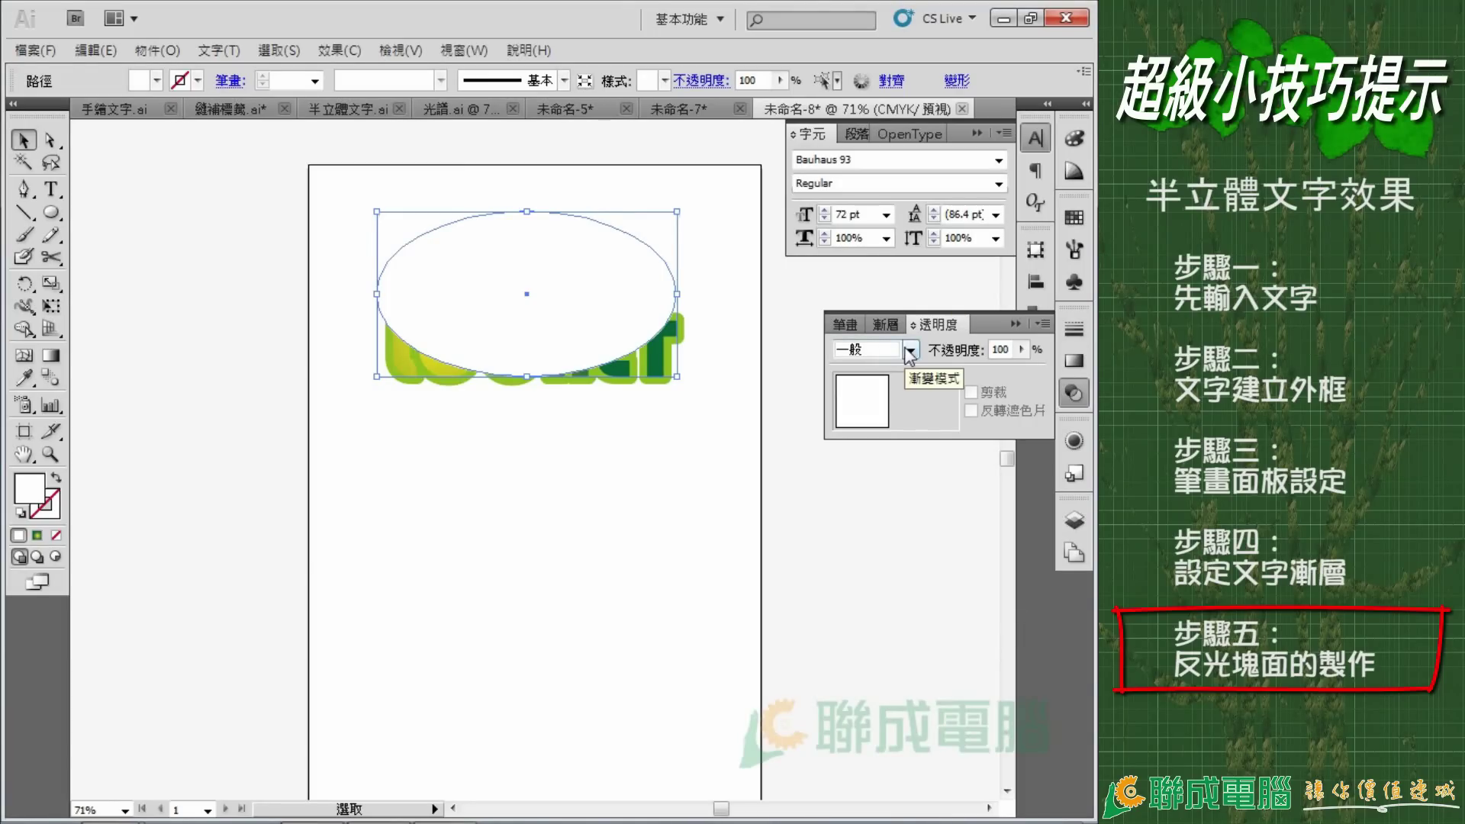
click(910, 351)
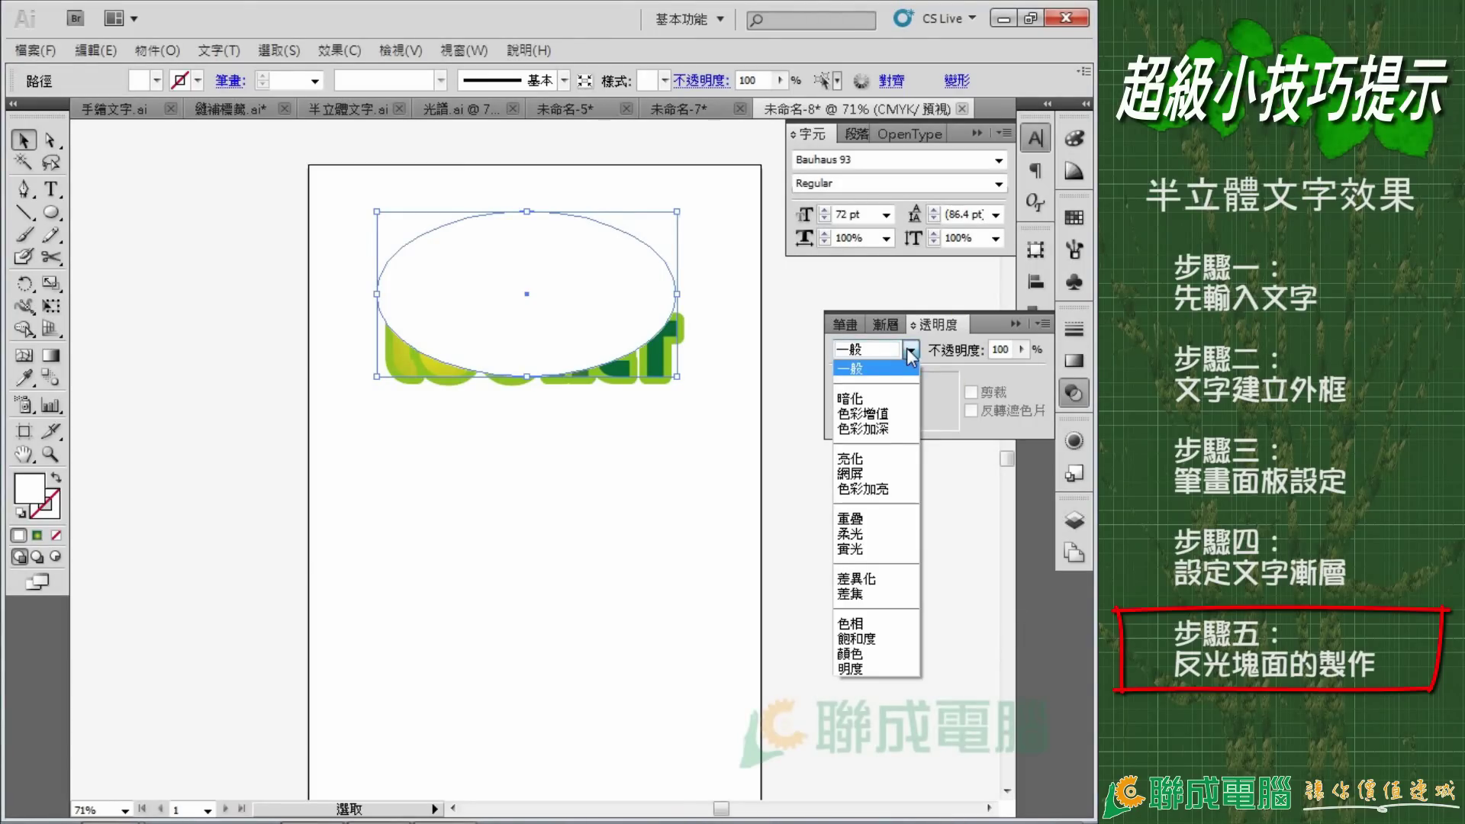
click(871, 532)
drag(624, 288, 612, 300)
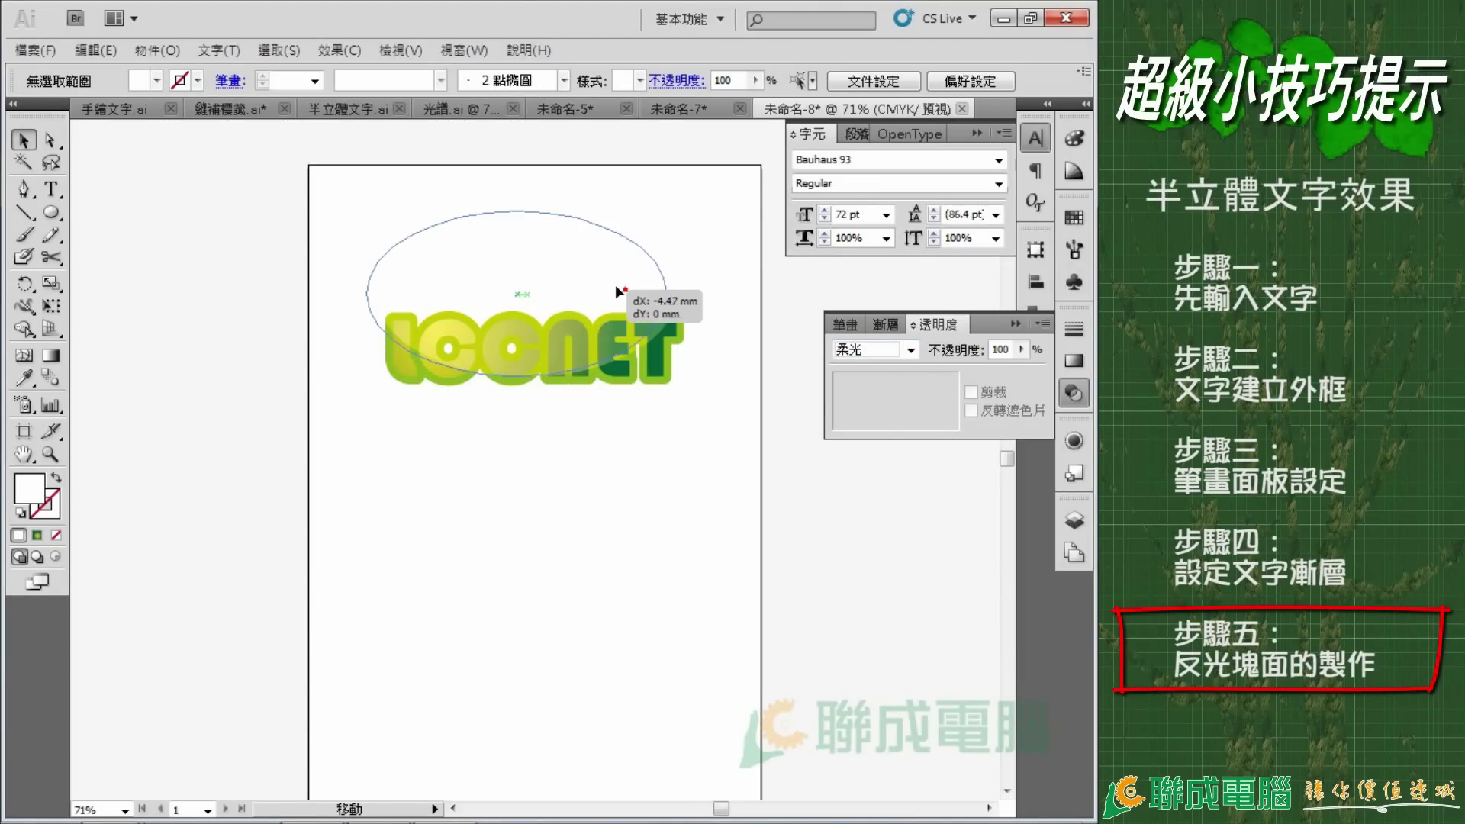
click(590, 441)
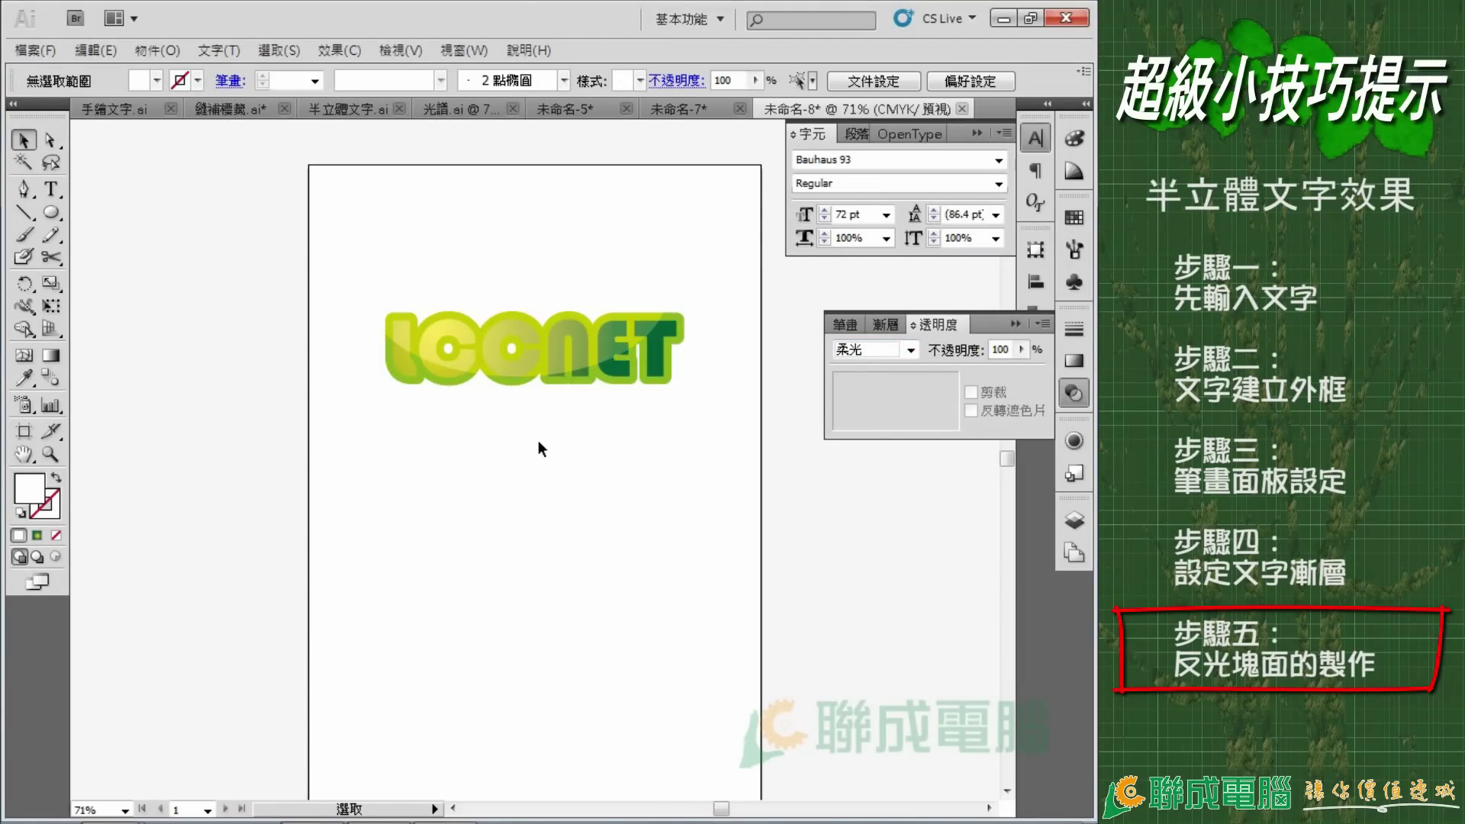